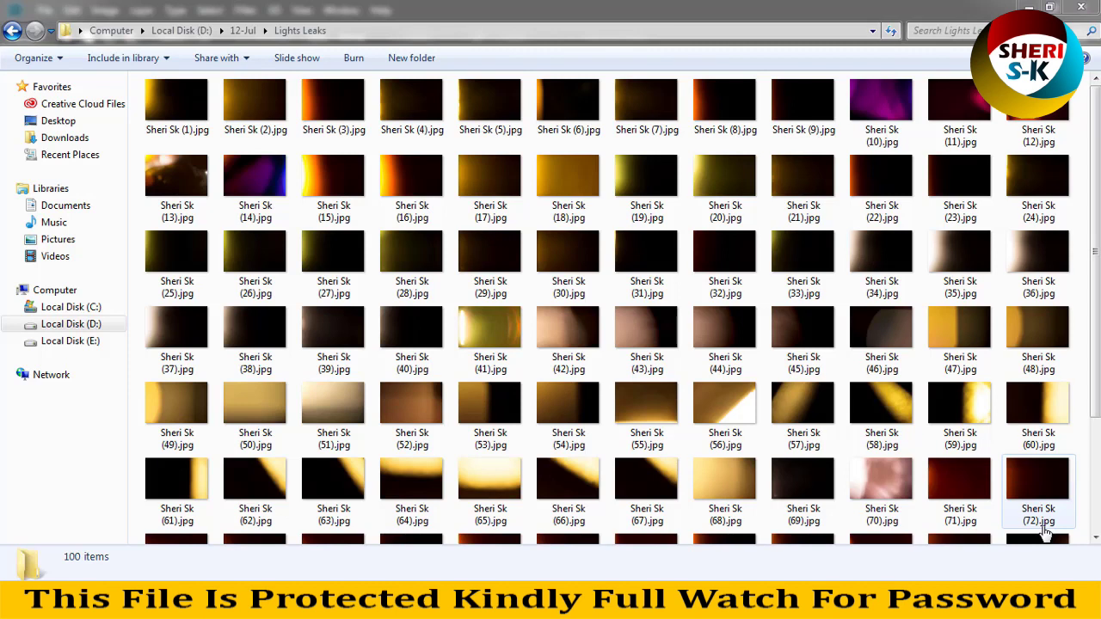
Step: Compare the light-leak photos 43, 91, 100, 88, 76, 79, 65, 29 and 42
click(635, 321)
scroll(635, 325, down, 3)
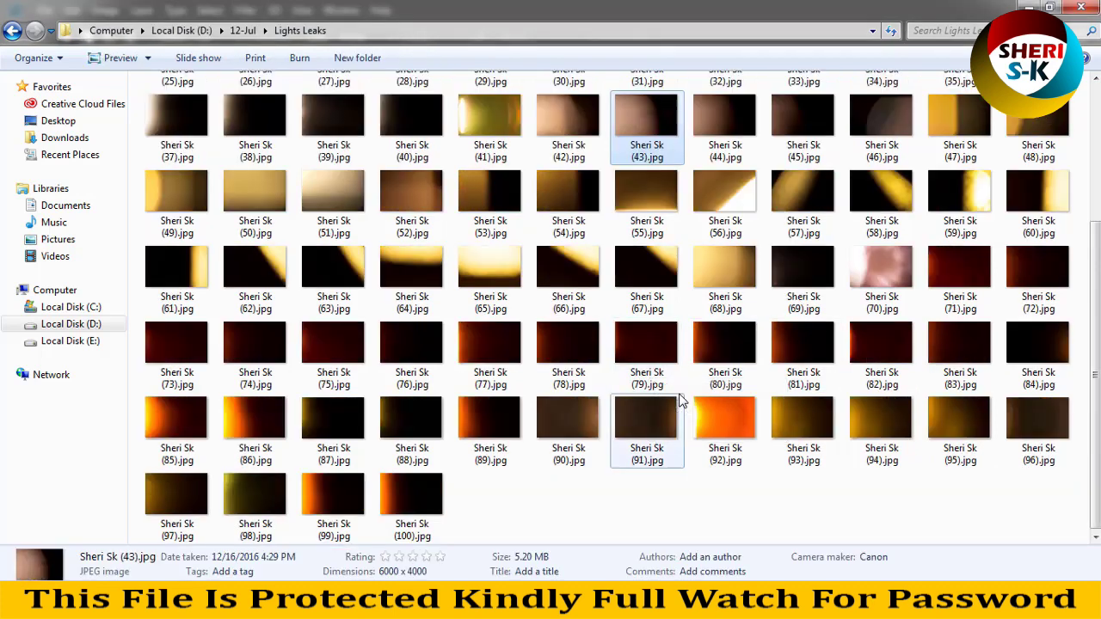
click(645, 426)
click(430, 482)
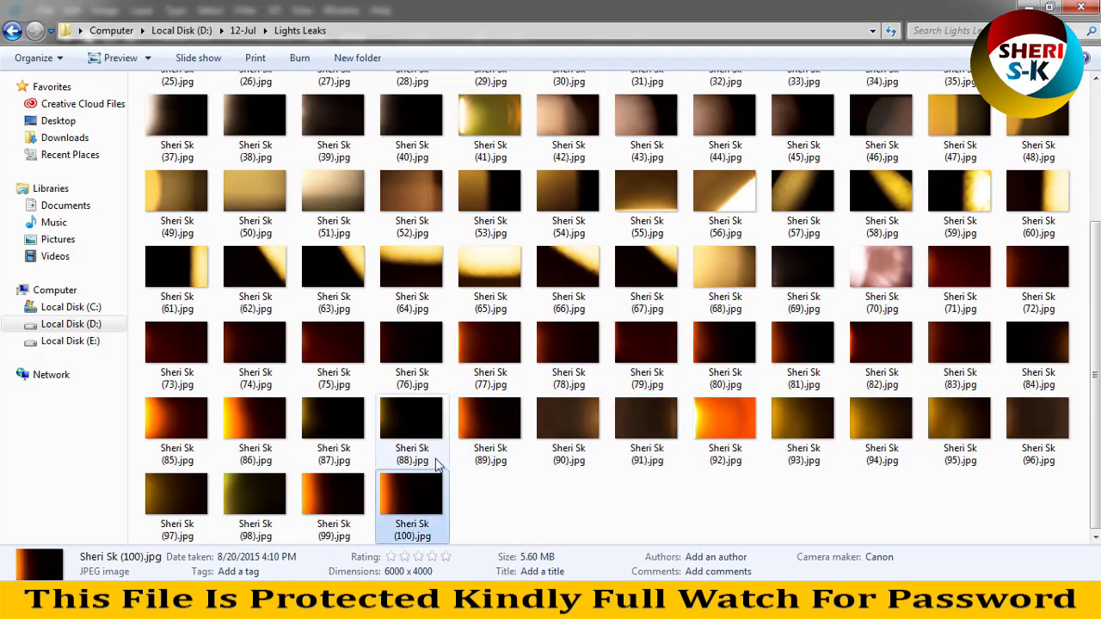
mouse_move(412, 503)
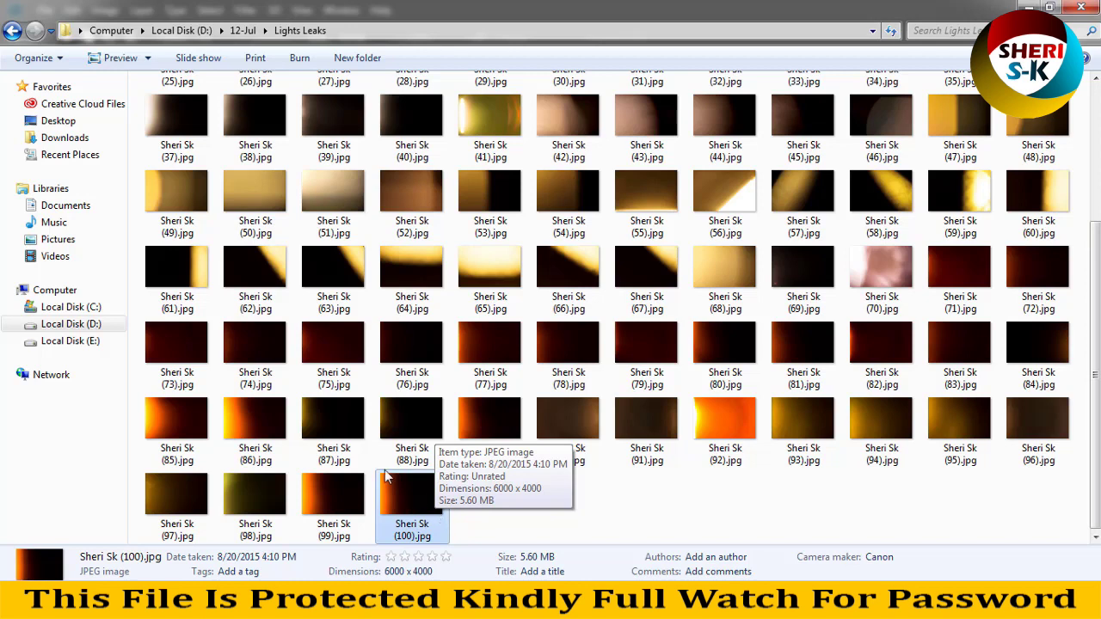
click(396, 415)
click(401, 354)
click(646, 353)
click(490, 270)
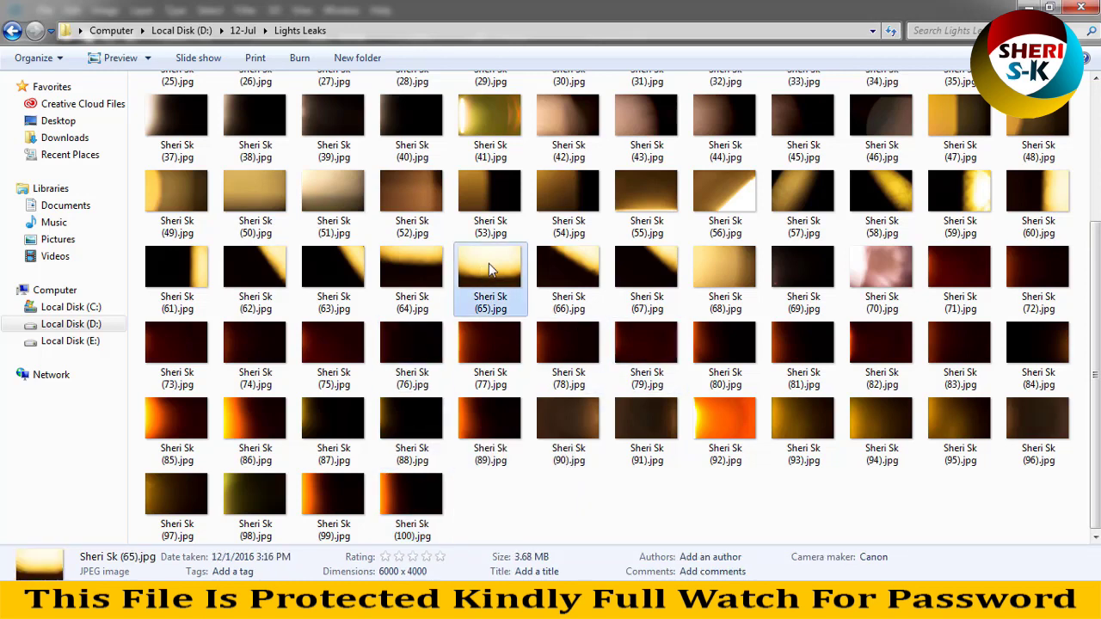
scroll(491, 270, up, 3)
click(490, 270)
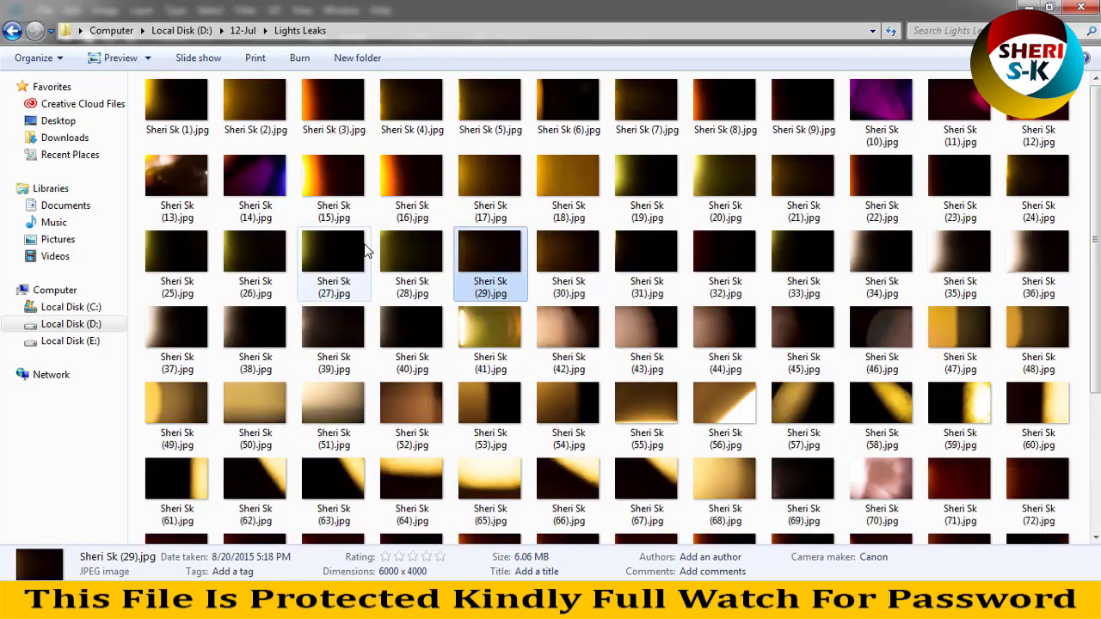
click(582, 313)
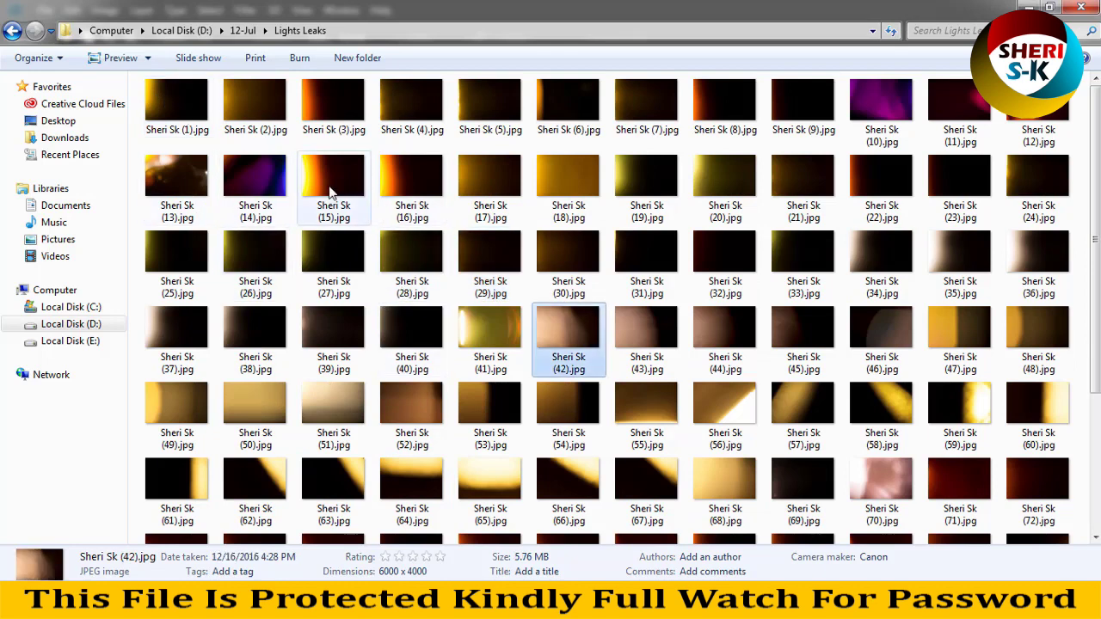
Step: Open the orange light leak Sheri Sk (15).jpg in Photoshop in its own window
drag(329, 176, 228, 537)
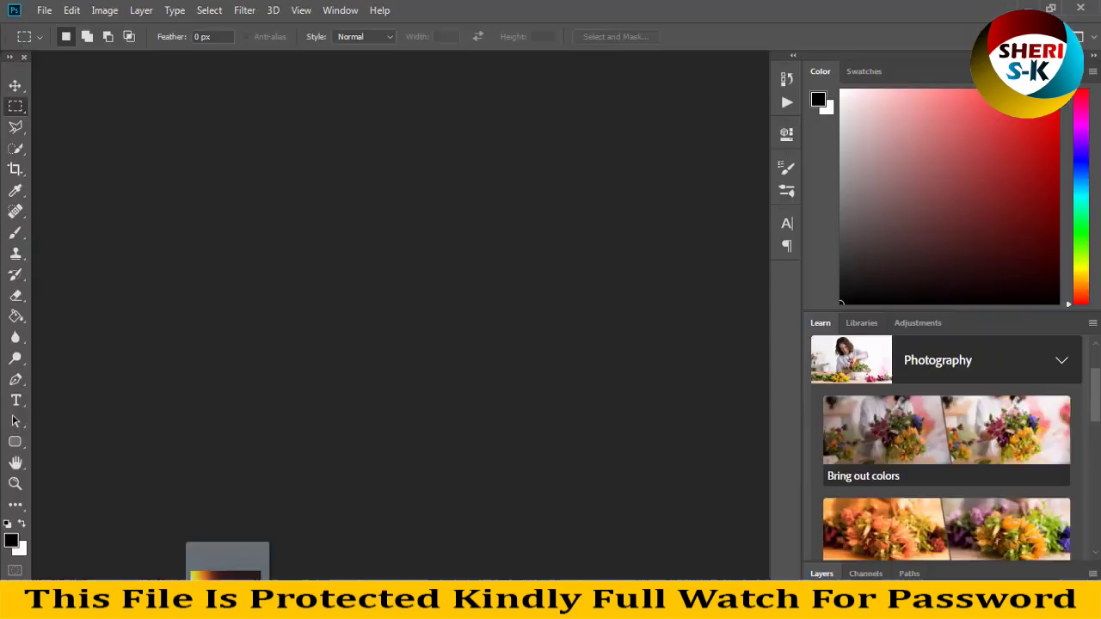
drag(228, 551, 344, 201)
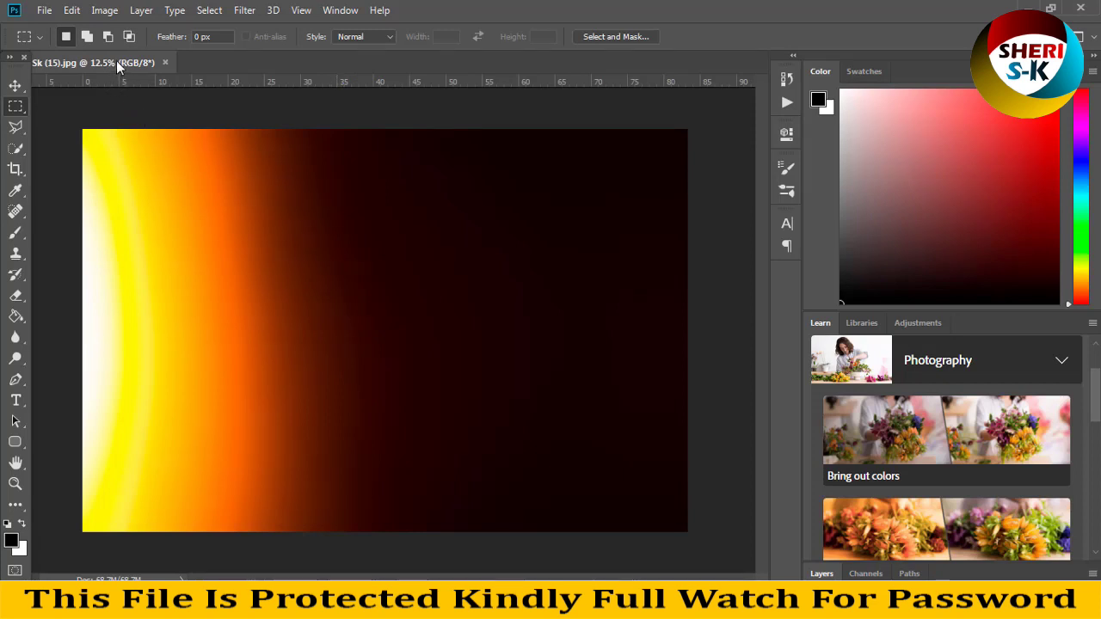
drag(116, 62, 263, 131)
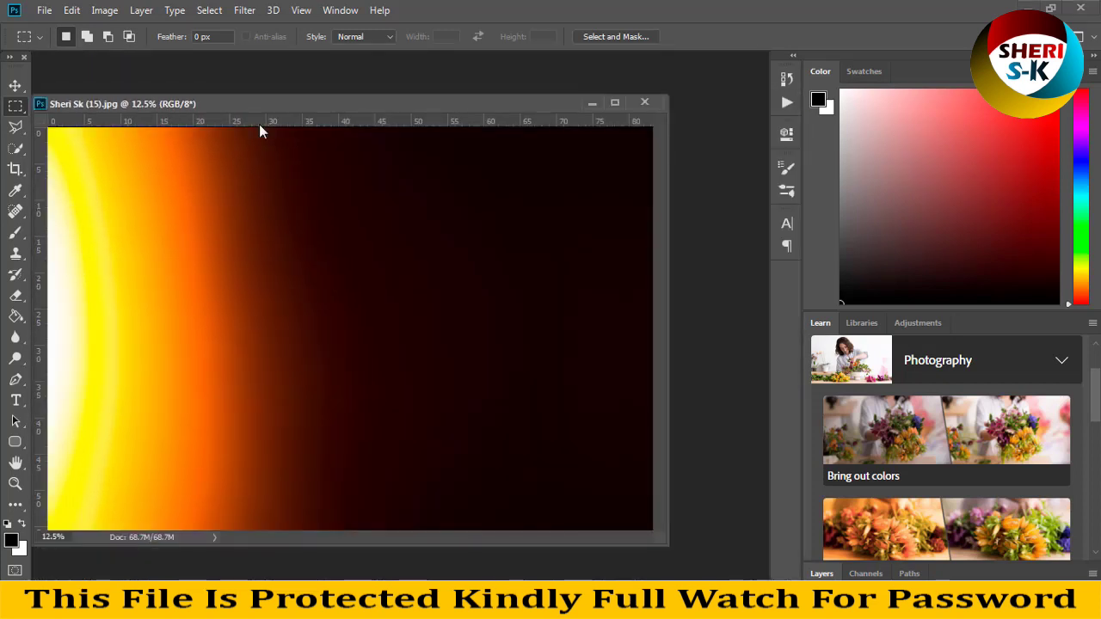
Step: Resize Sheri Sk (15).jpg to 1280 × 853 px and zoom in on it
key(ctrl+minus)
right_click(313, 109)
click(337, 132)
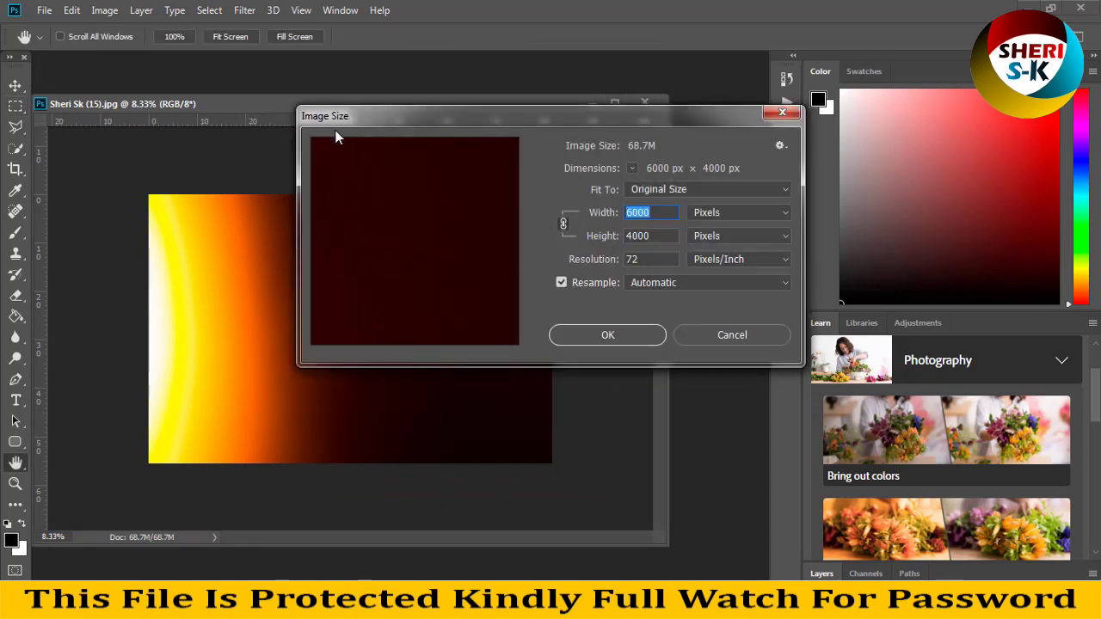
text(1280)
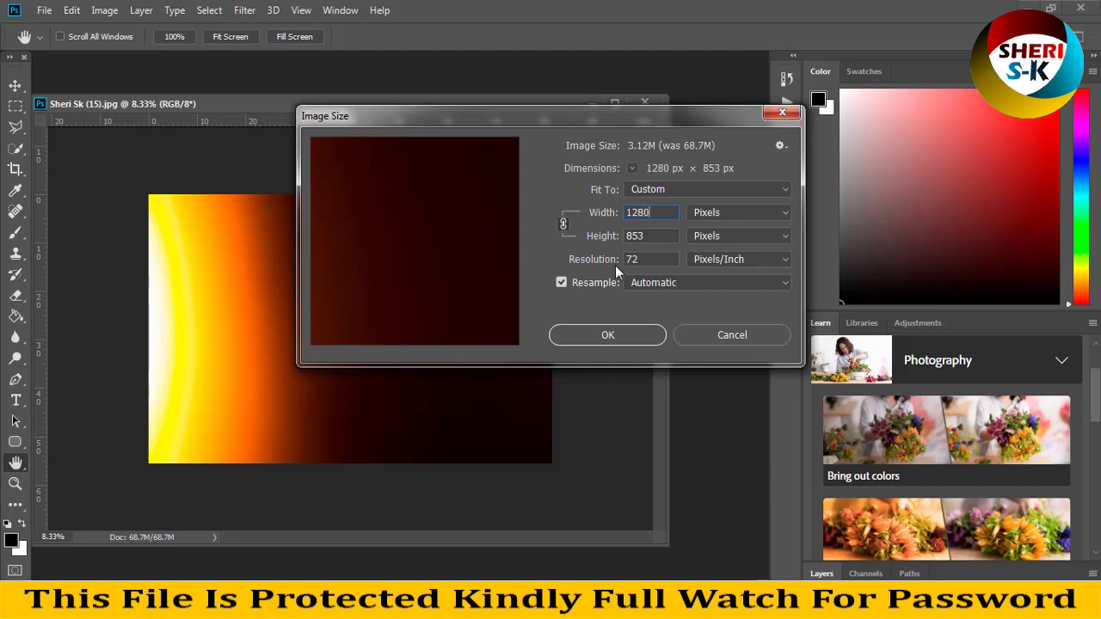
click(604, 334)
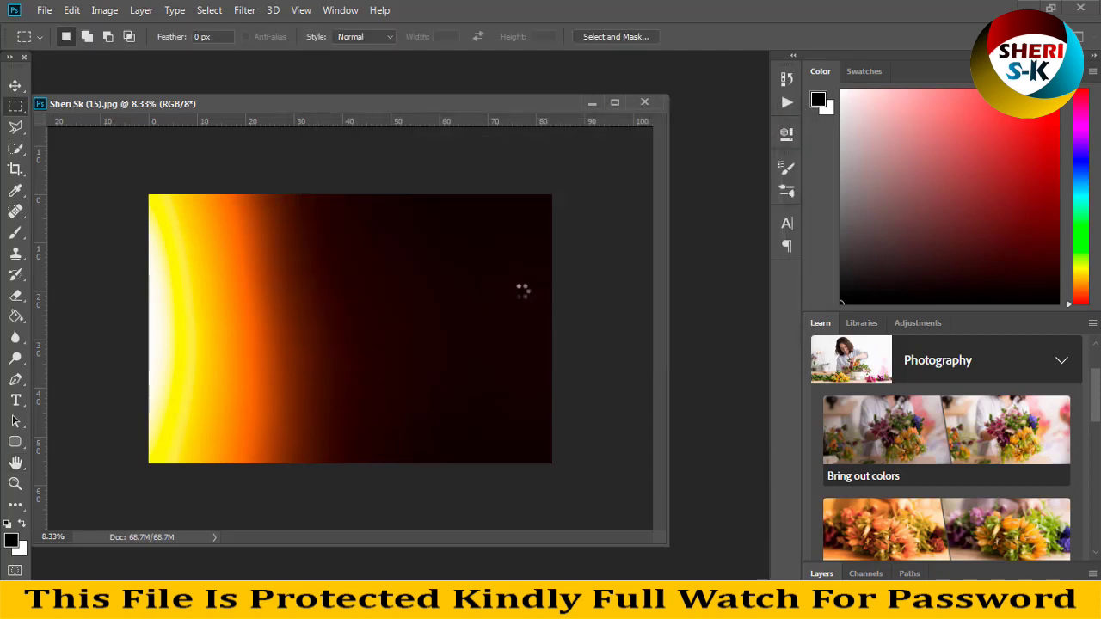
key(ctrl+plus)
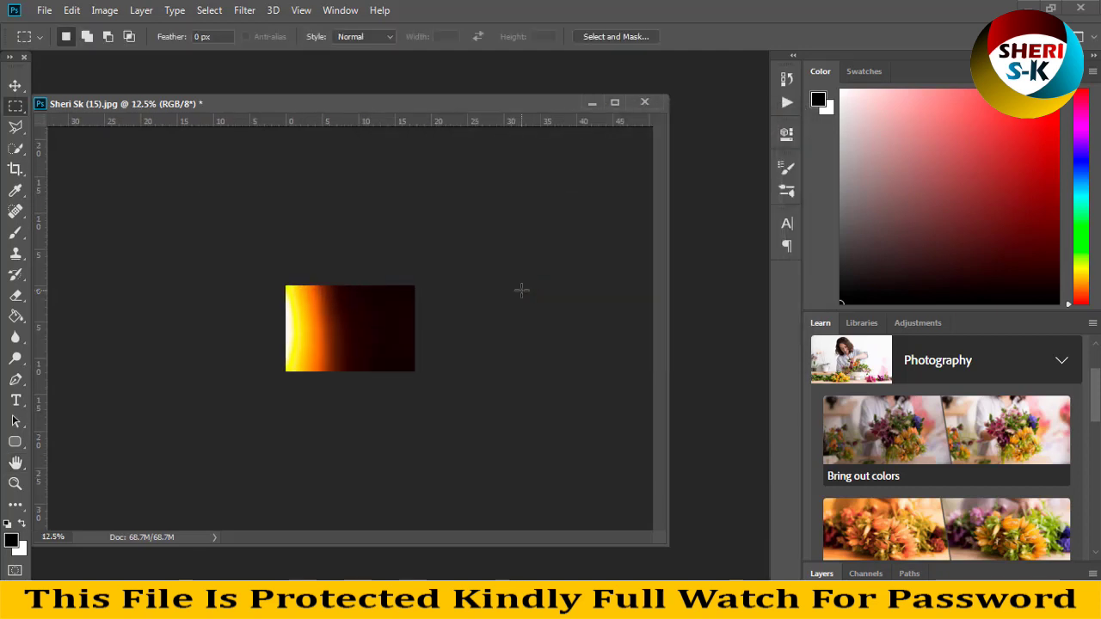
key(ctrl+plus)
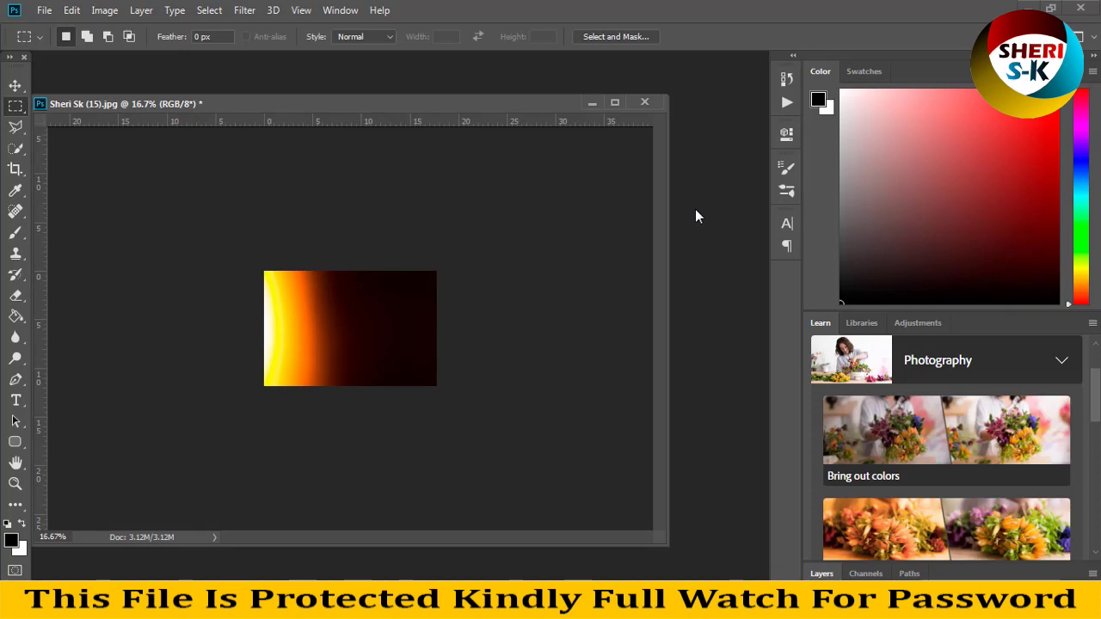
key(ctrl+o)
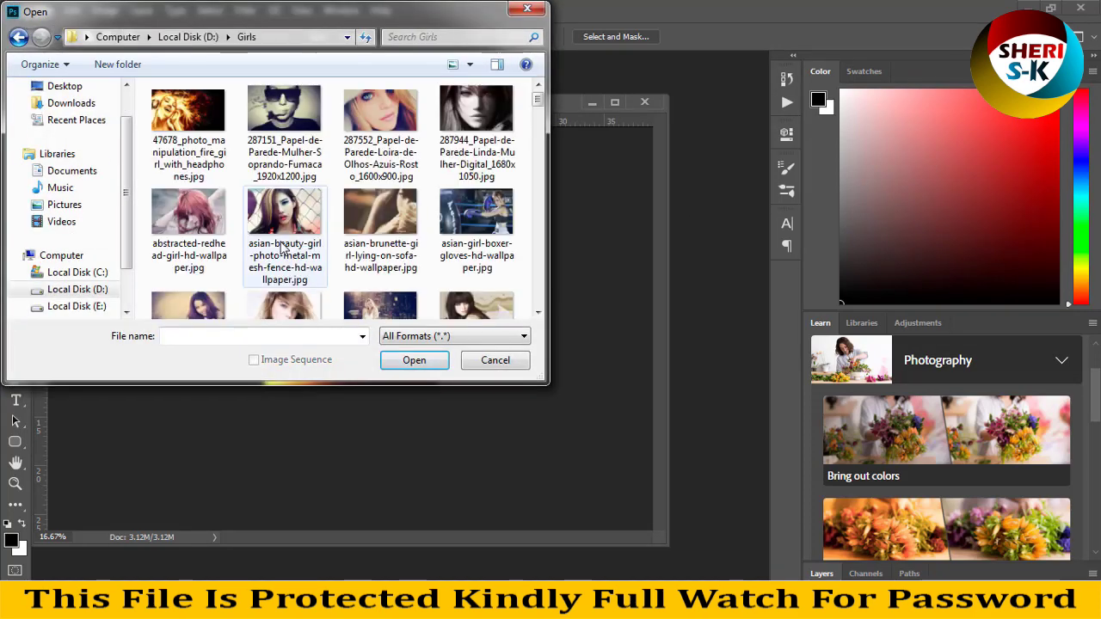
Step: Open blonde-girl-awesome-tattoos-hd-wallpaper.jpg from the Girls folder
scroll(281, 247, down, 2)
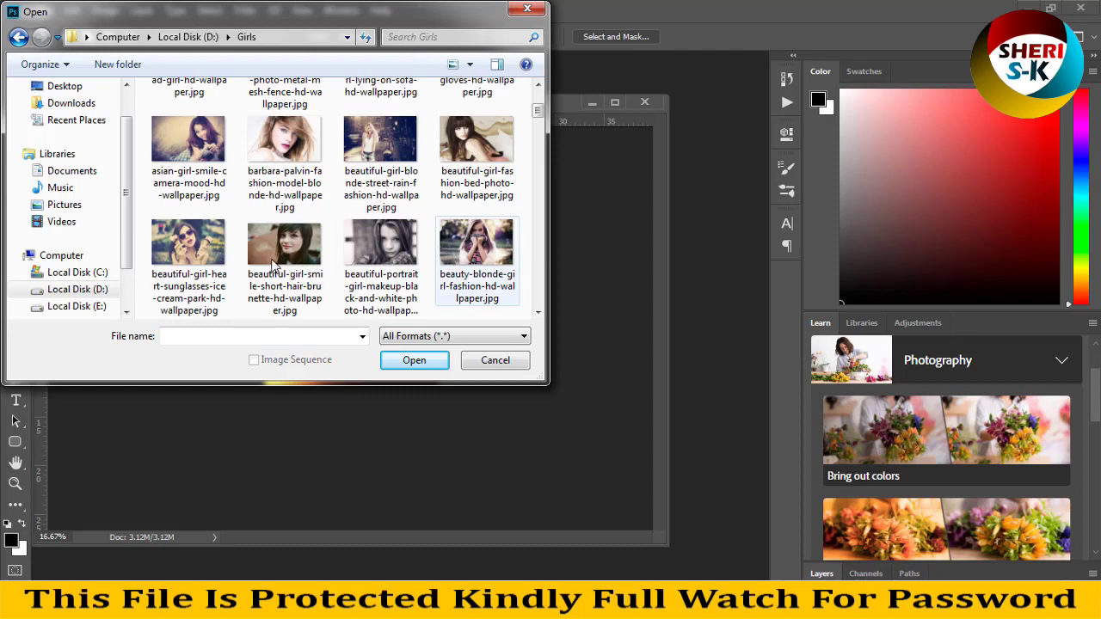
scroll(277, 265, down, 1)
click(477, 245)
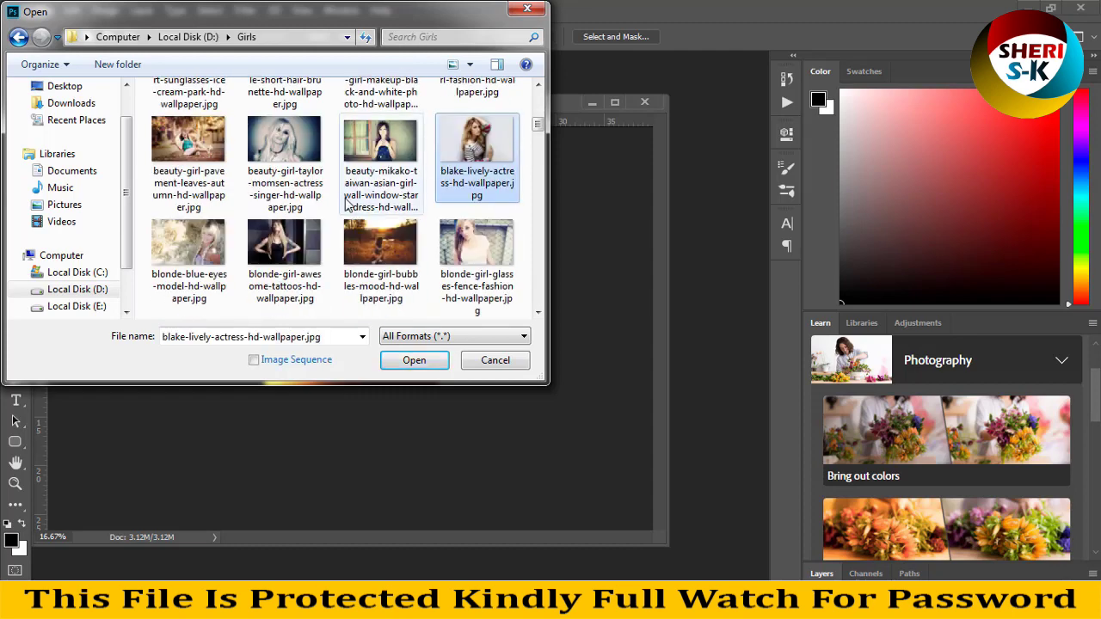
click(301, 261)
click(412, 365)
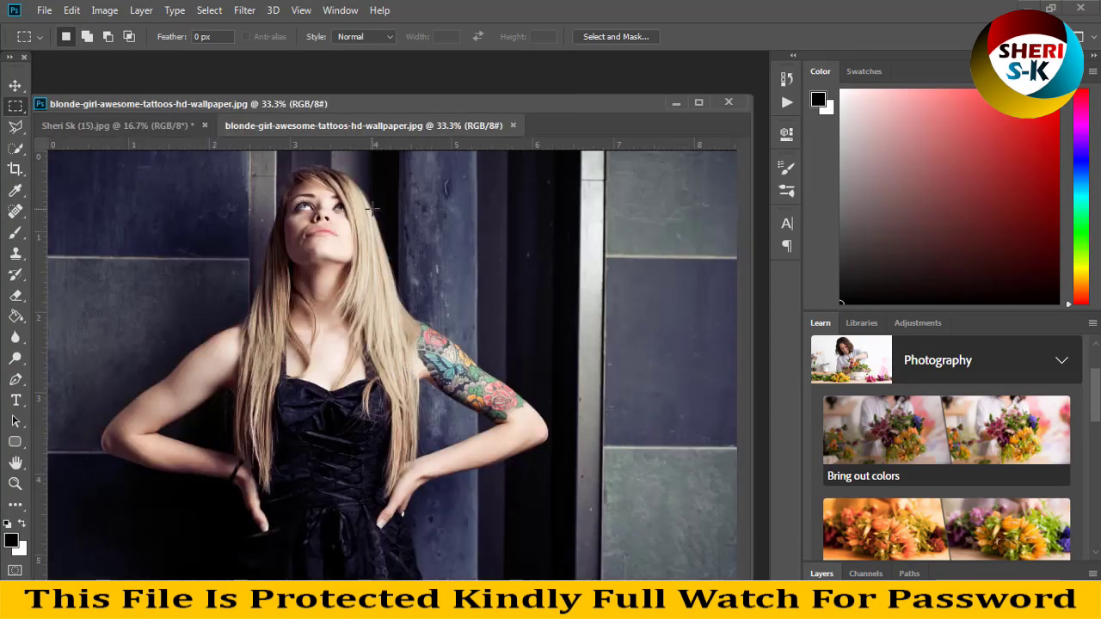
Step: Float the blonde portrait and drag the orange light leak into its top-left corner
drag(398, 126, 423, 183)
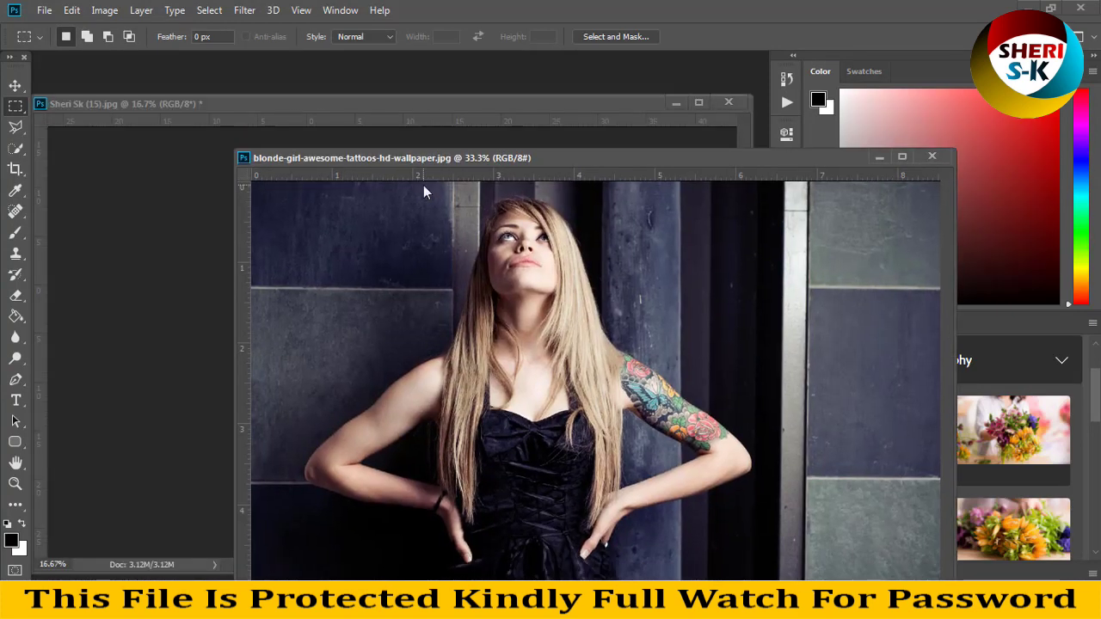
key(ctrl+minus)
key(ctrl+minus)
click(371, 108)
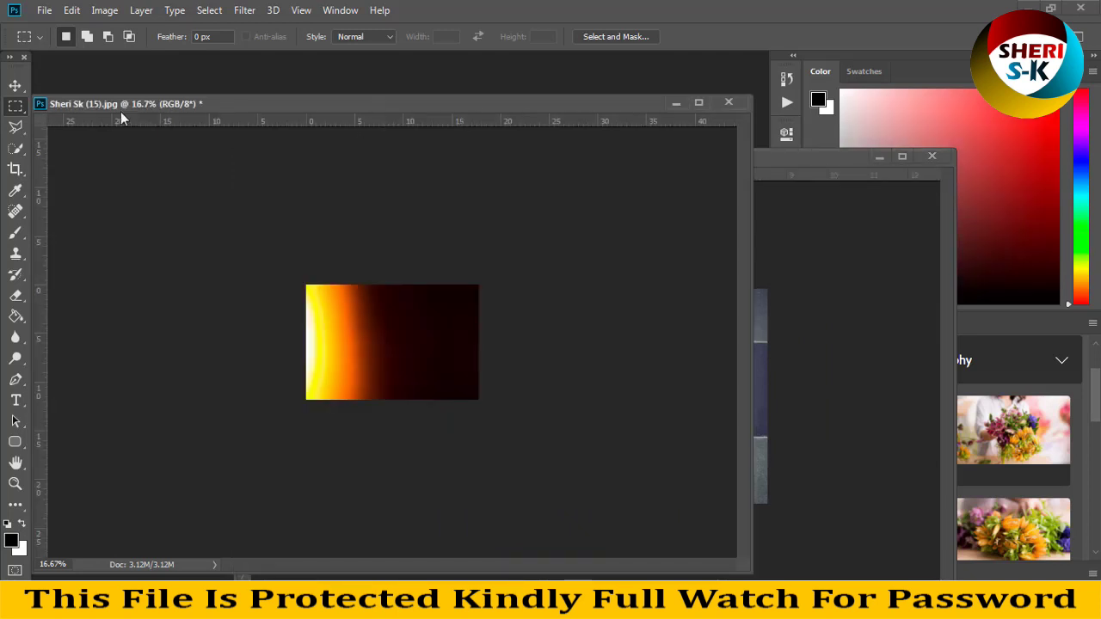
click(16, 85)
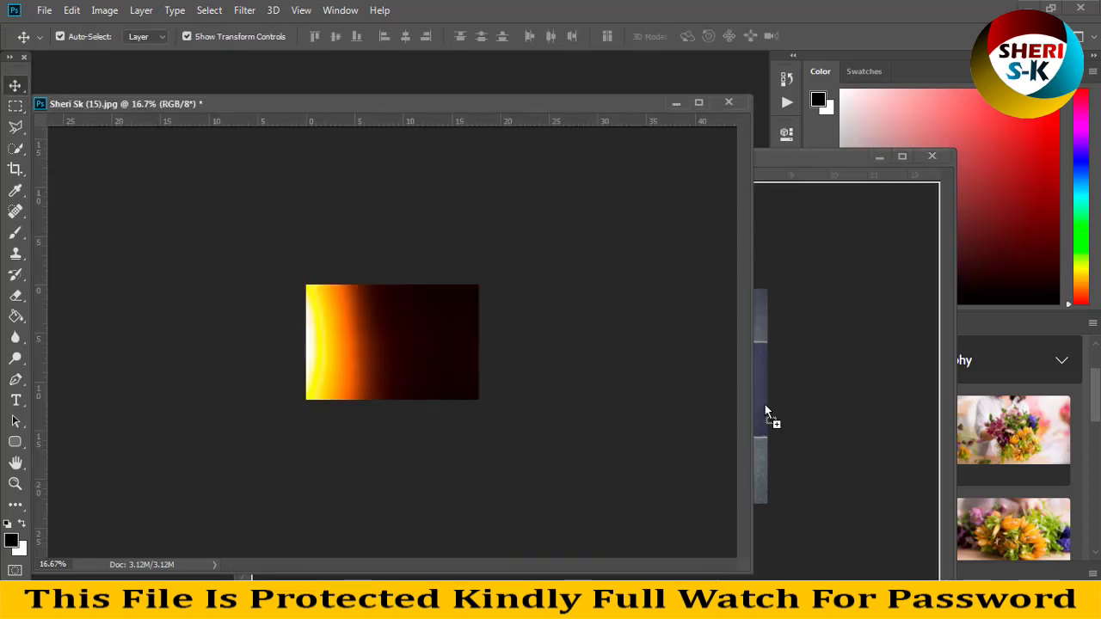
click(765, 406)
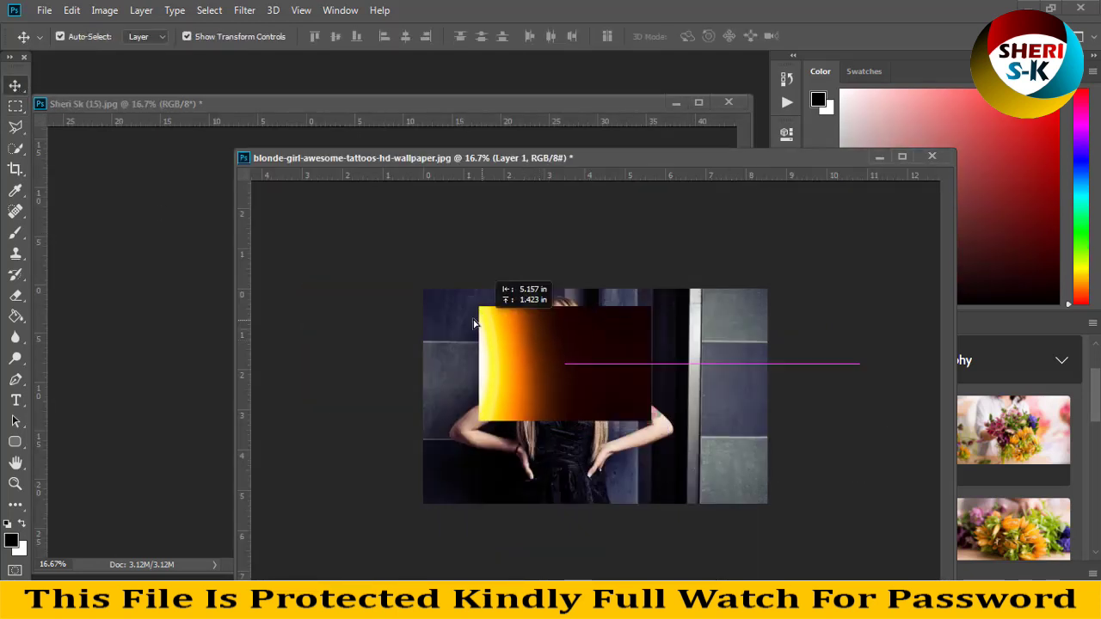
drag(748, 411, 472, 322)
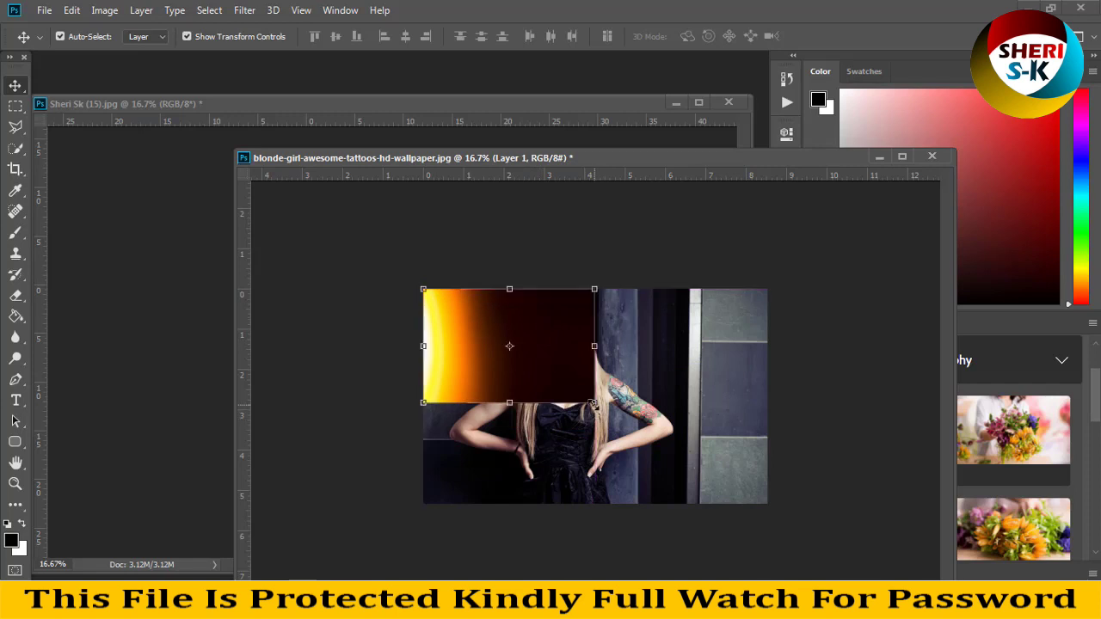
Step: Scale the orange light leak up to cover the whole portrait
drag(593, 403, 757, 513)
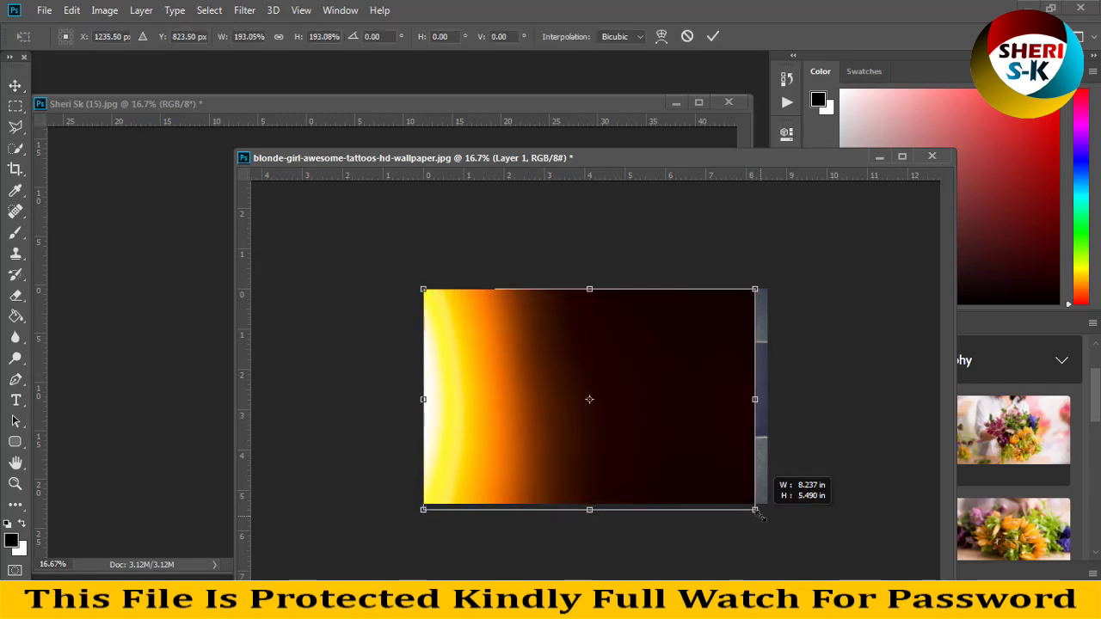
drag(757, 513, 770, 520)
key(Return)
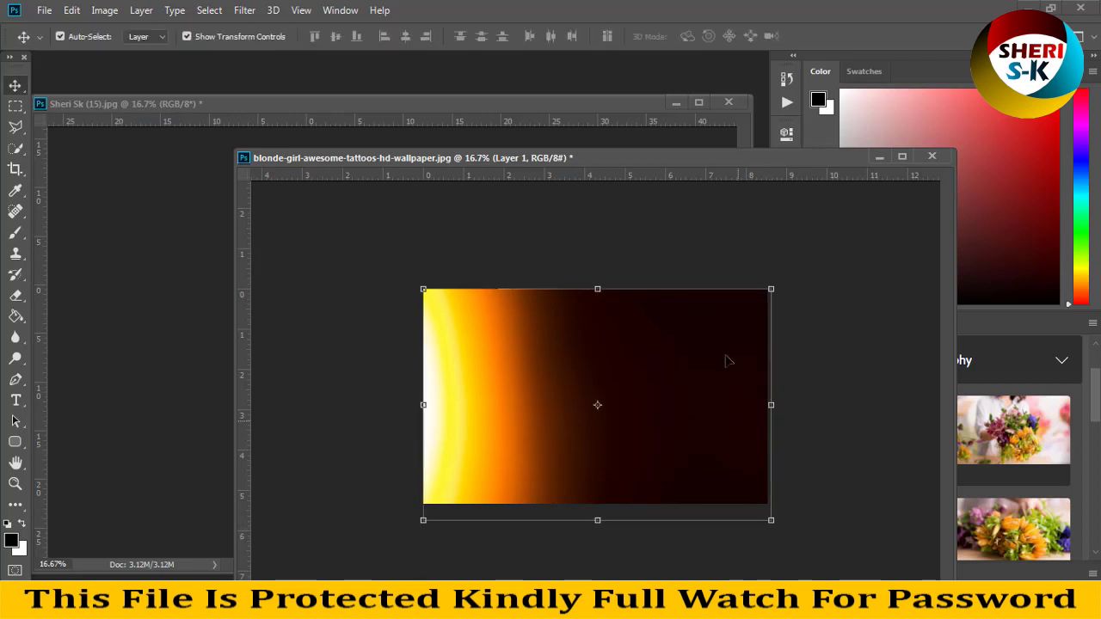
drag(604, 158, 398, 157)
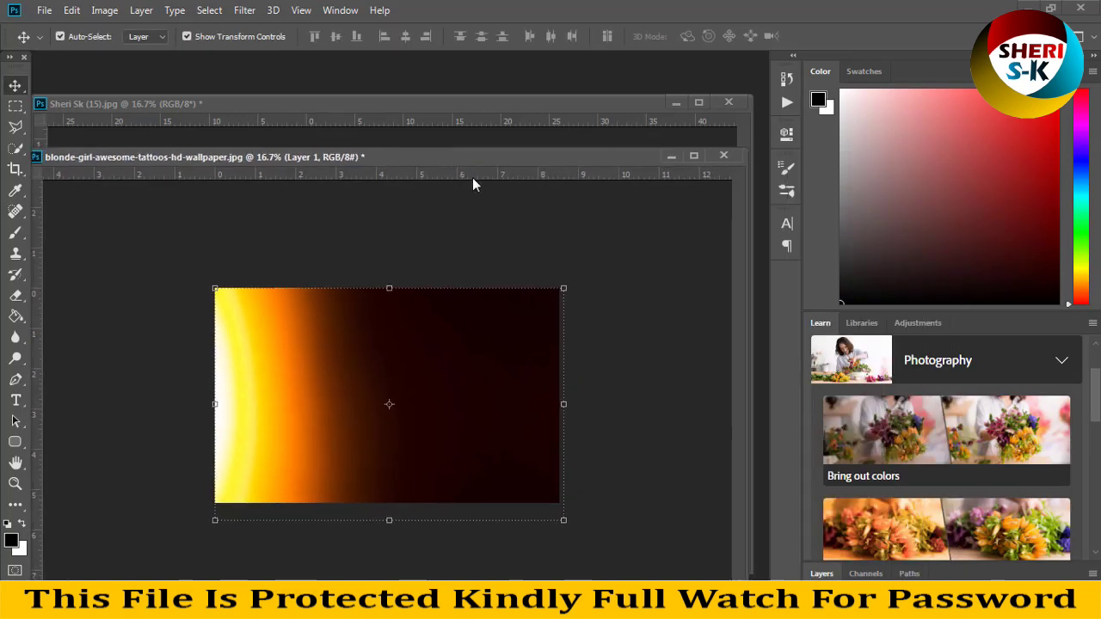
click(822, 574)
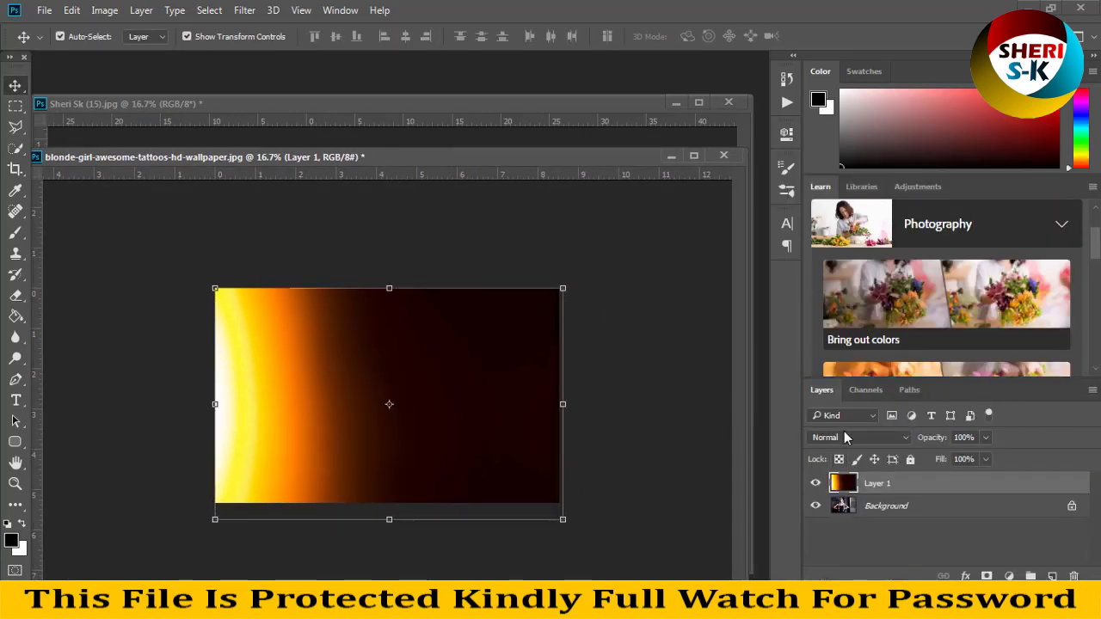
Step: Set the orange leak layer to Screen and shrink it slightly to 99%
click(844, 438)
click(825, 215)
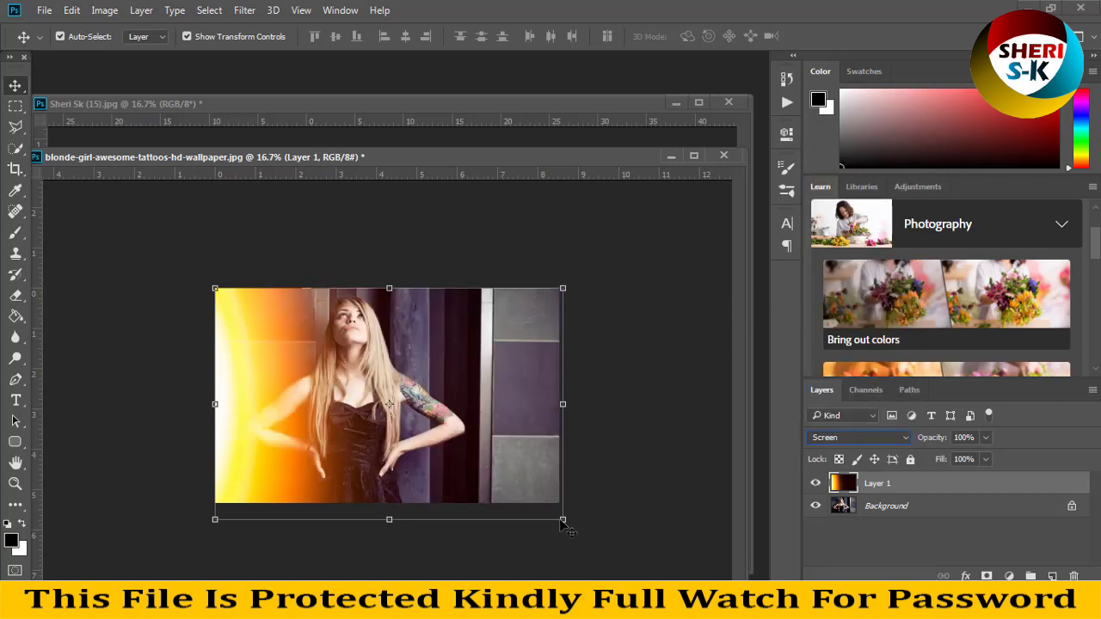
drag(561, 519, 560, 517)
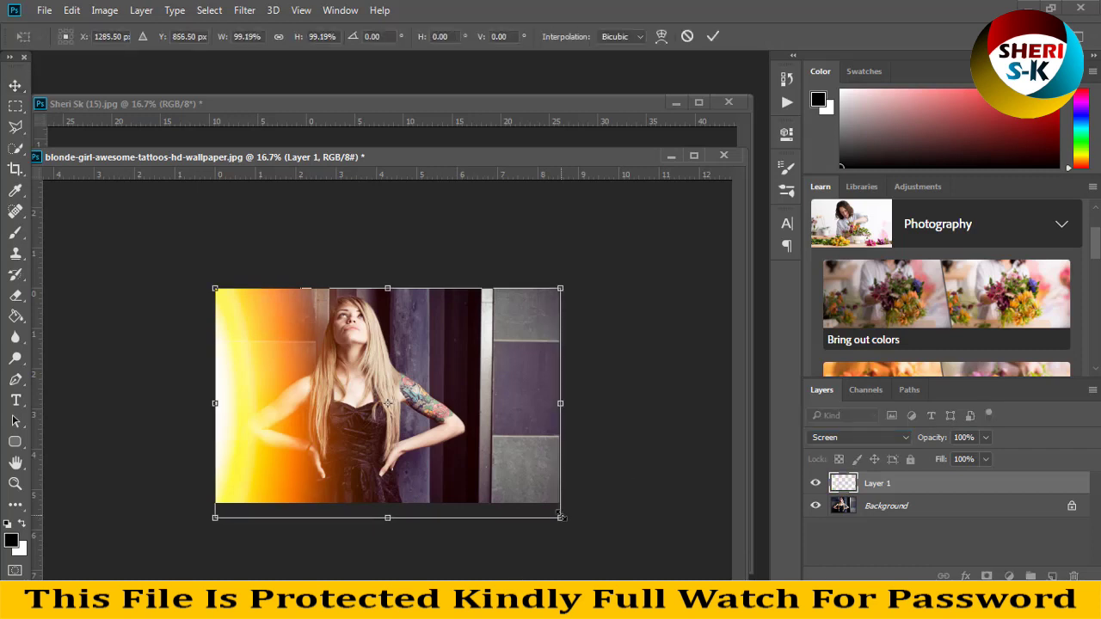
key(Return)
Step: Flip the orange leak horizontally and spread it across the portrait's right side
drag(266, 384, 509, 372)
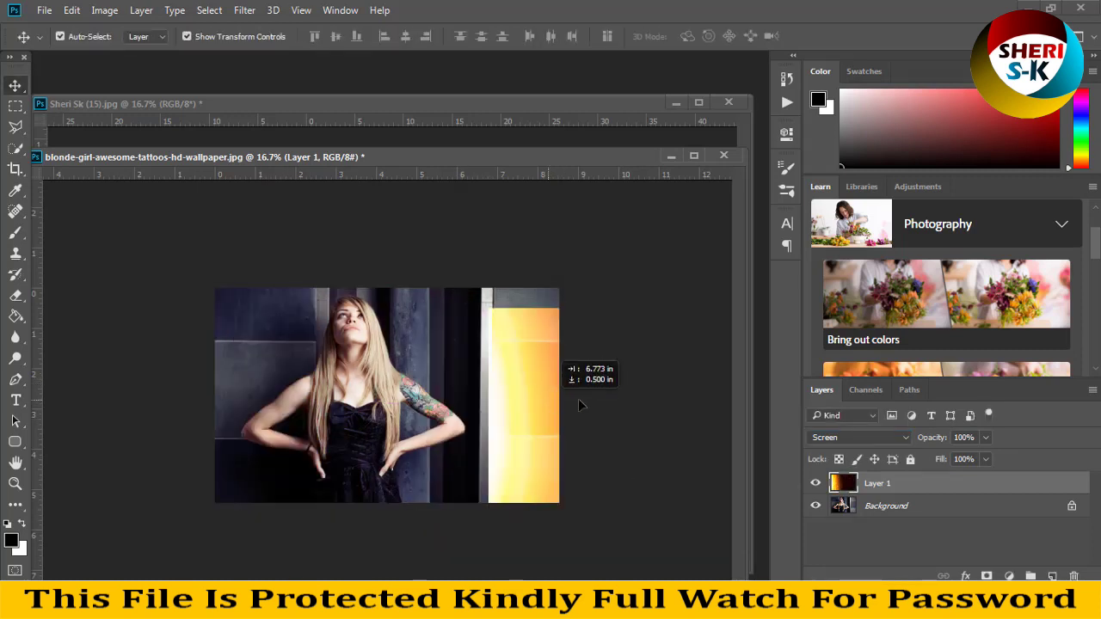
mouse_move(509, 372)
mouse_down()
mouse_move(283, 373)
mouse_move(372, 394)
mouse_up()
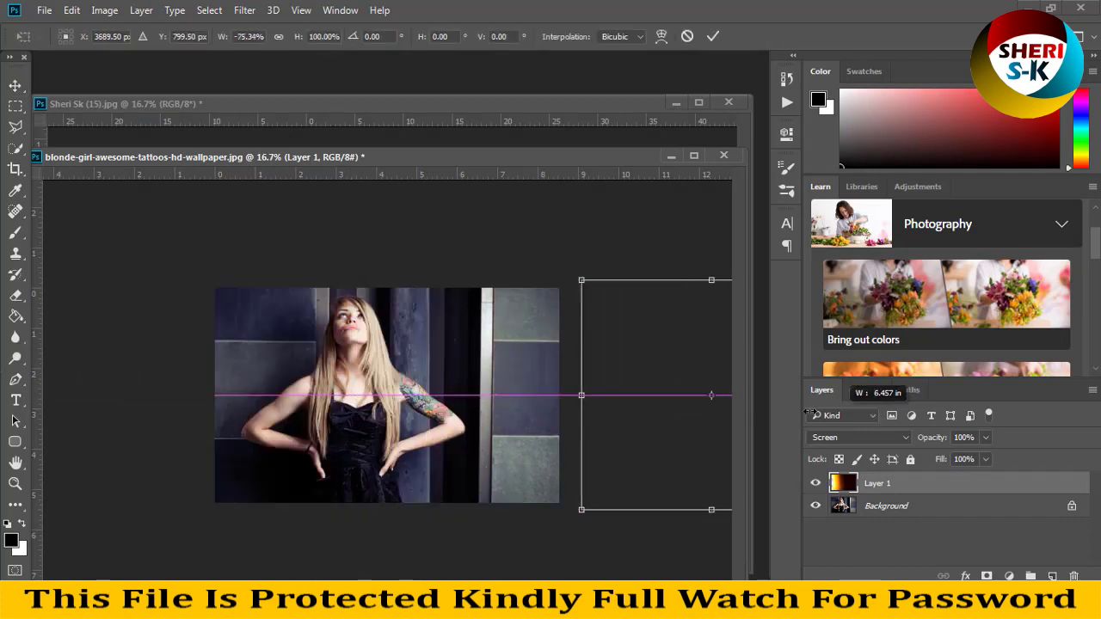
drag(135, 375, 815, 395)
drag(602, 390, 356, 398)
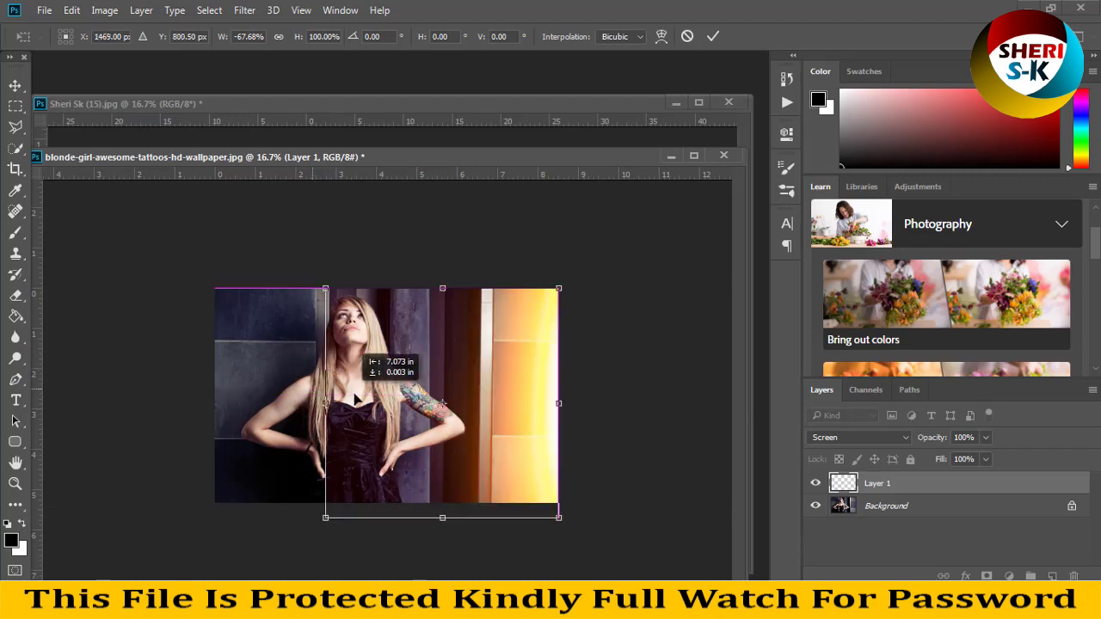
drag(327, 420, 210, 415)
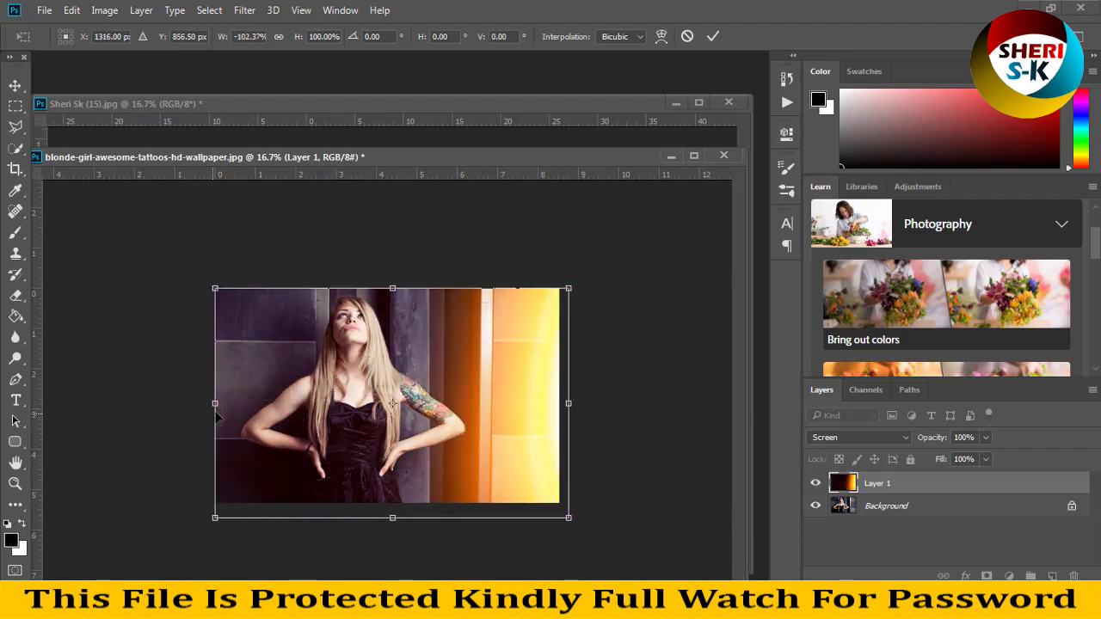
key(Return)
click(325, 265)
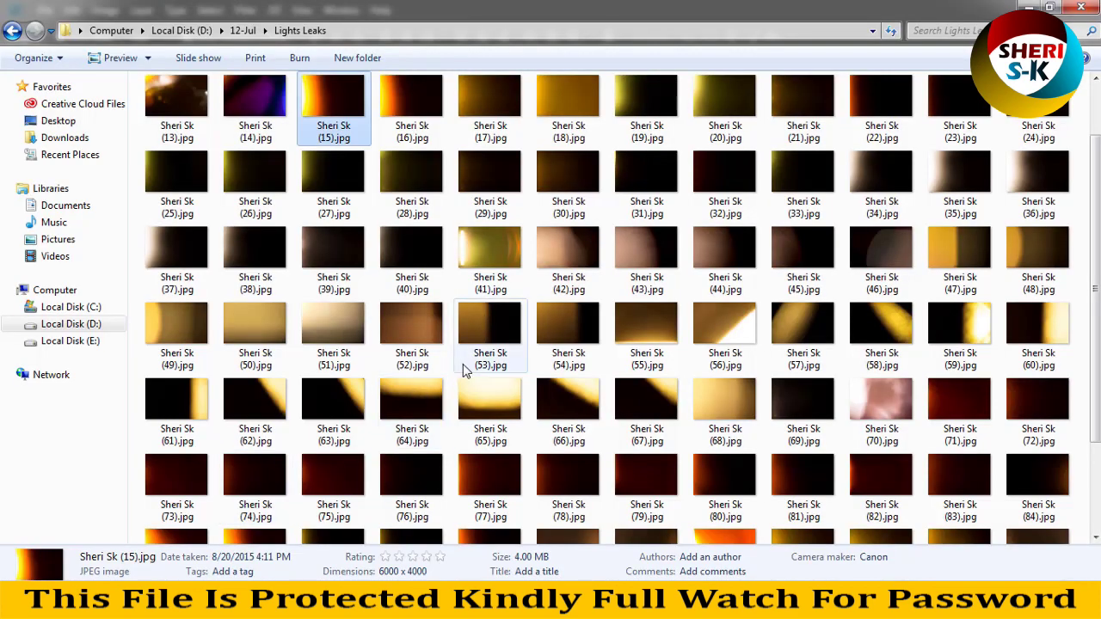
Step: Open Sheri Sk (11).jpg from Lights Leaks with Adobe Photoshop CC 2018
scroll(469, 370, down, 2)
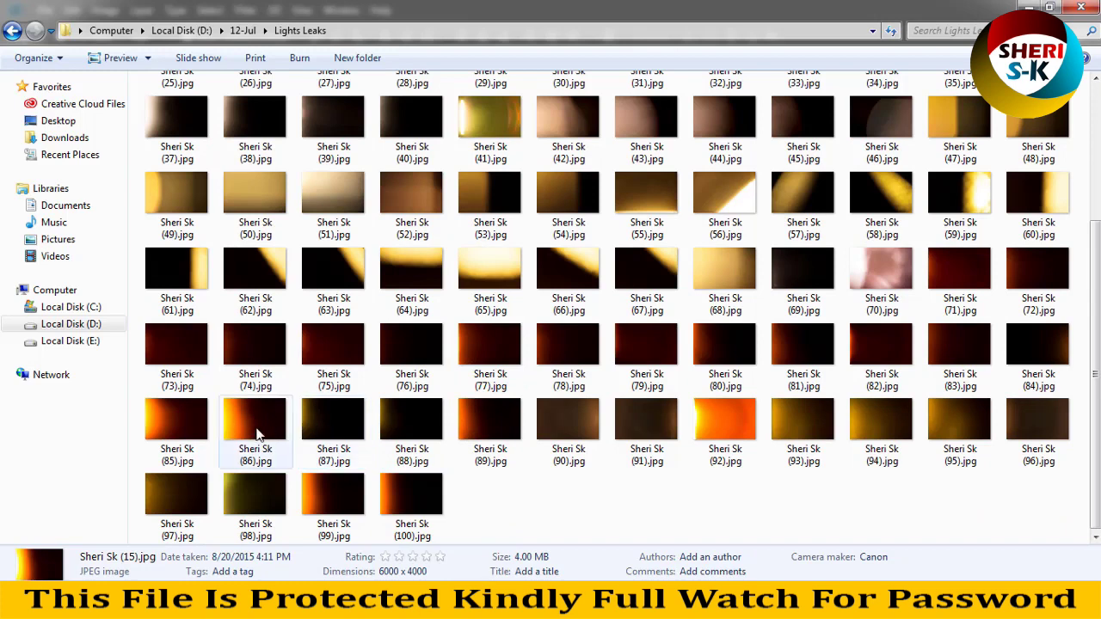
scroll(311, 409, up, 3)
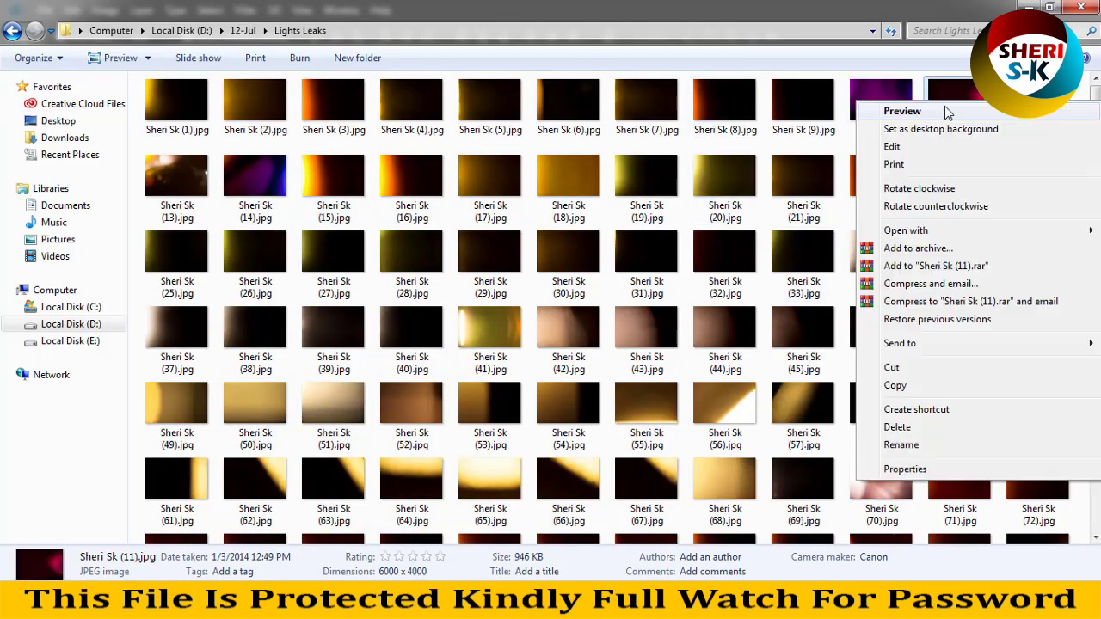
right_click(956, 105)
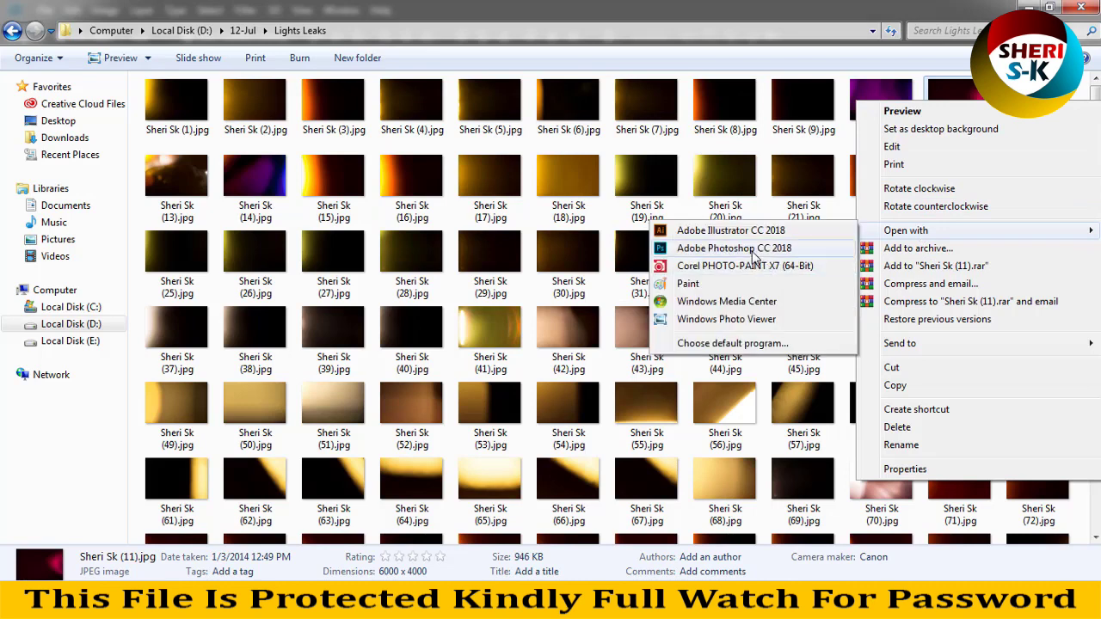
mouse_move(906, 231)
click(750, 250)
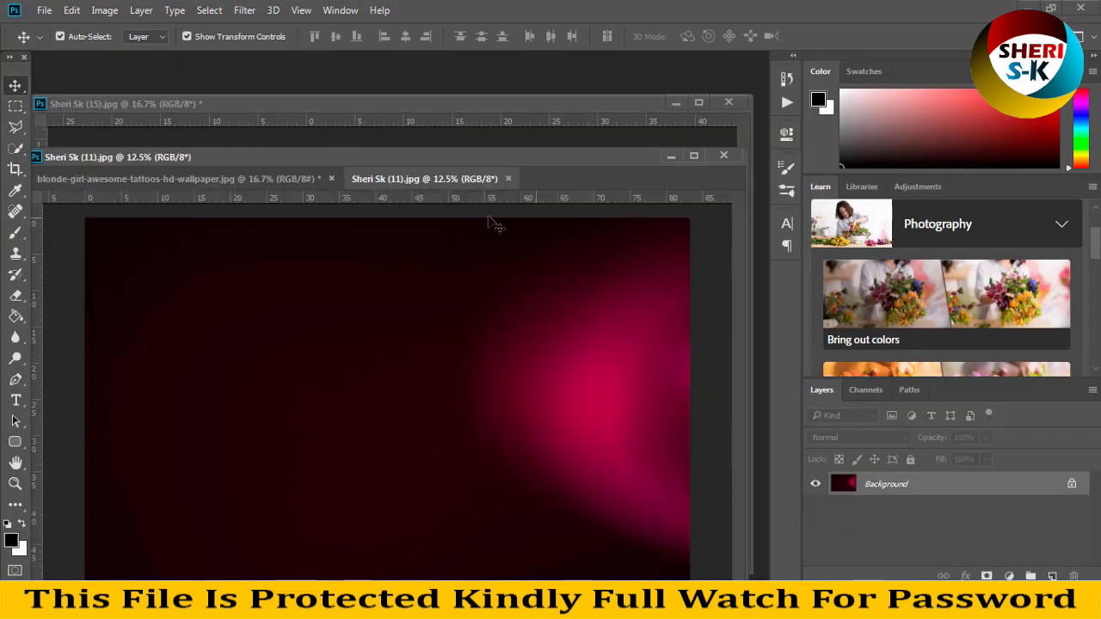
Step: Flip the pink leak Sheri Sk (11).jpg horizontally and resize it to 2000 px wide
drag(445, 181, 462, 229)
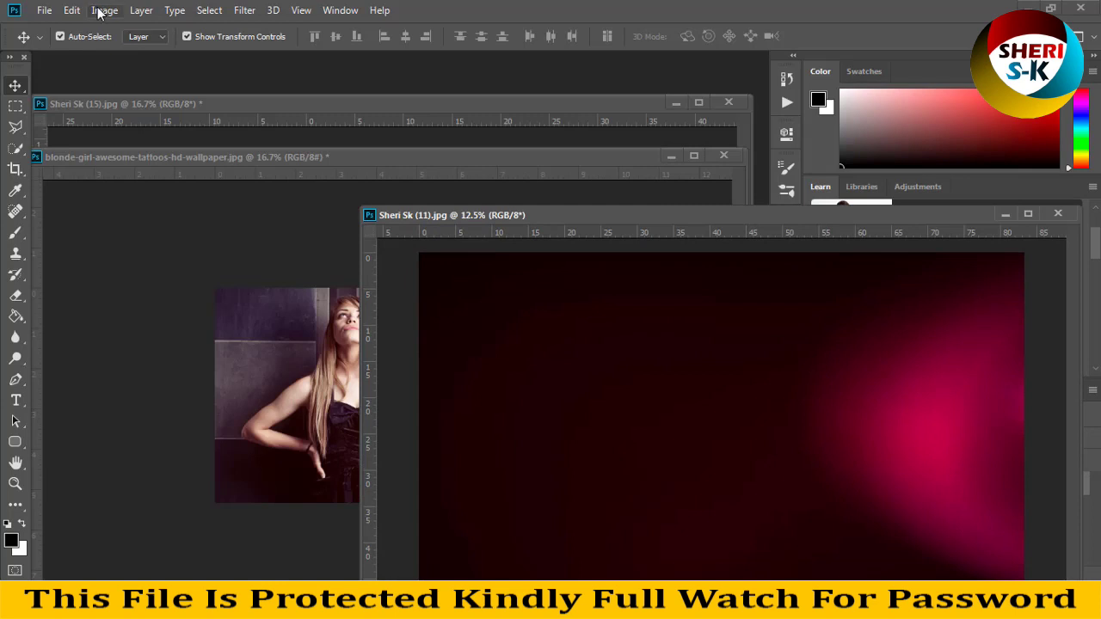
click(104, 10)
mouse_move(135, 157)
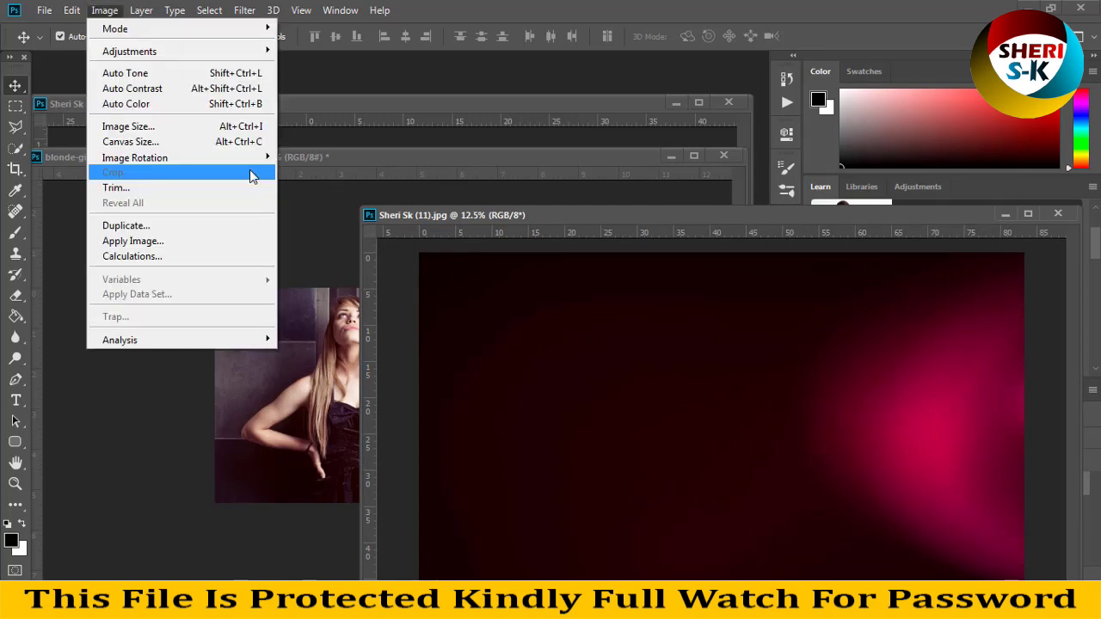
click(337, 226)
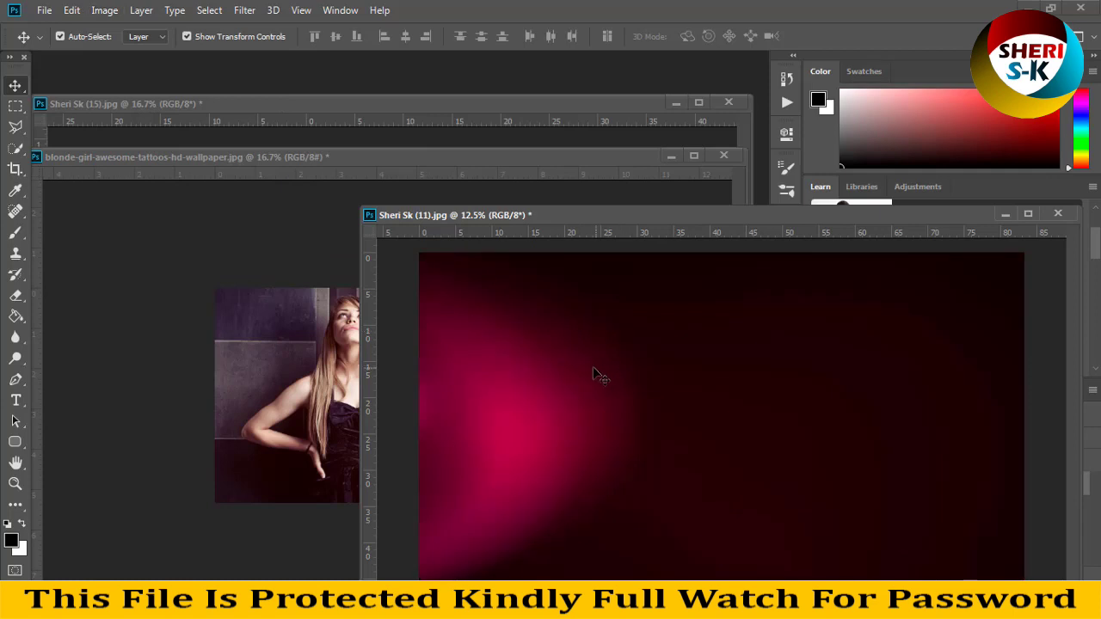
right_click(527, 217)
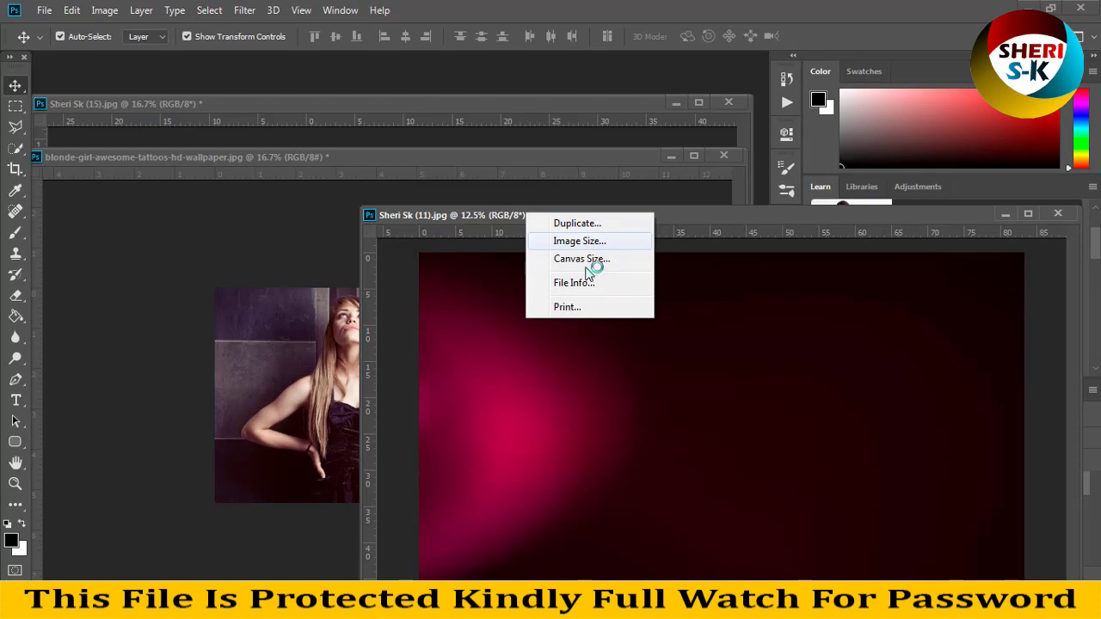
click(574, 282)
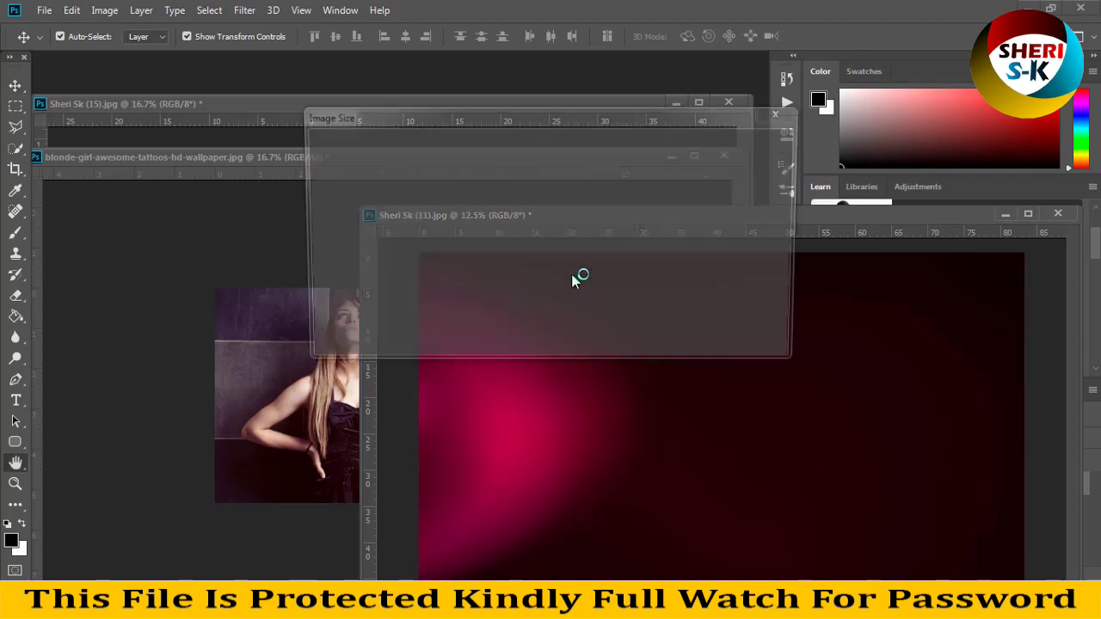
click(423, 312)
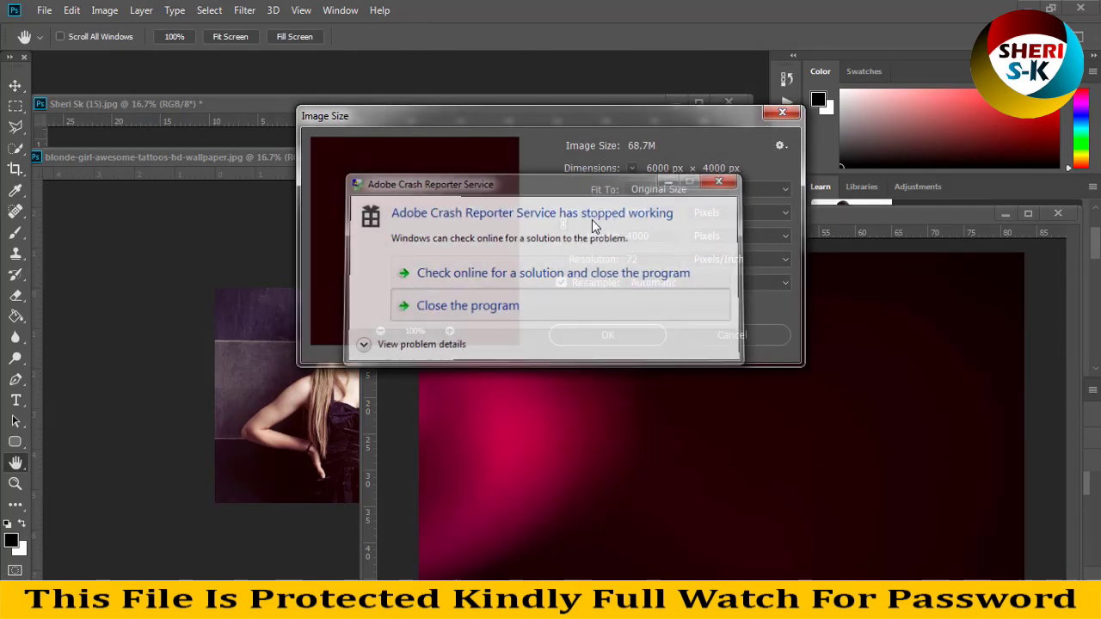
text(200)
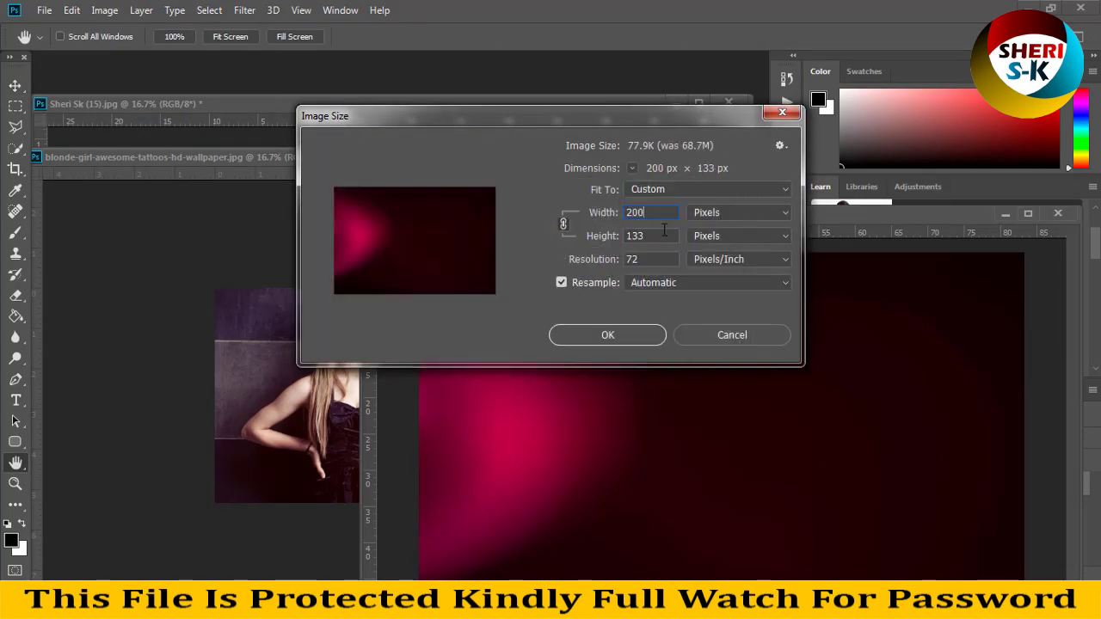
text(0)
click(626, 335)
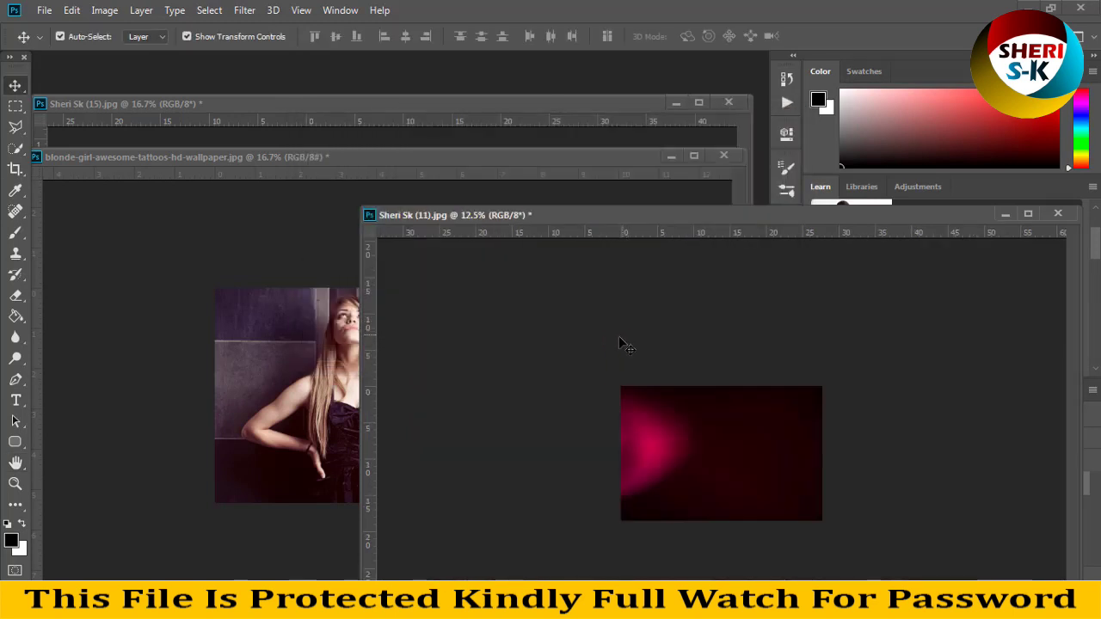
Step: Copy the pink leak into the blonde portrait at top-left, closing the source unsaved
drag(662, 430, 467, 333)
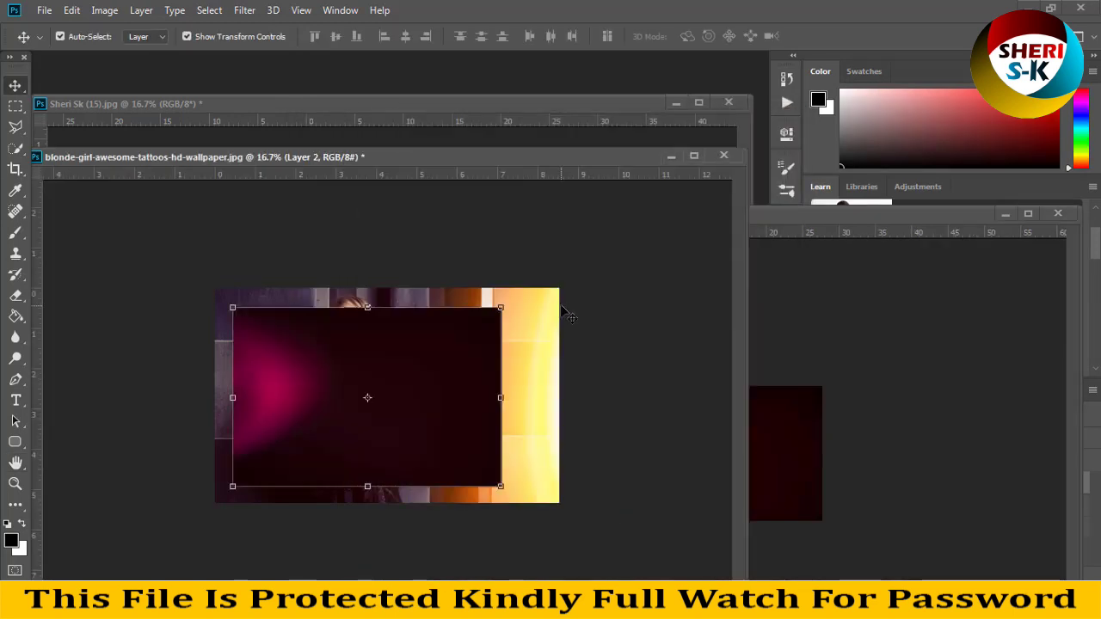
click(1058, 213)
click(554, 239)
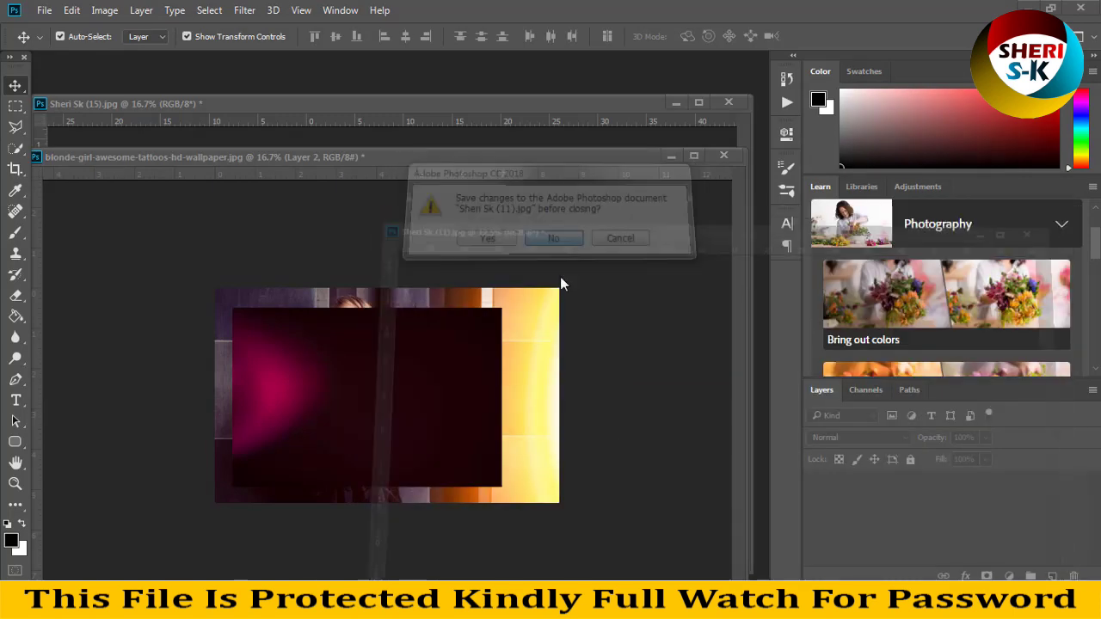
drag(430, 369, 414, 334)
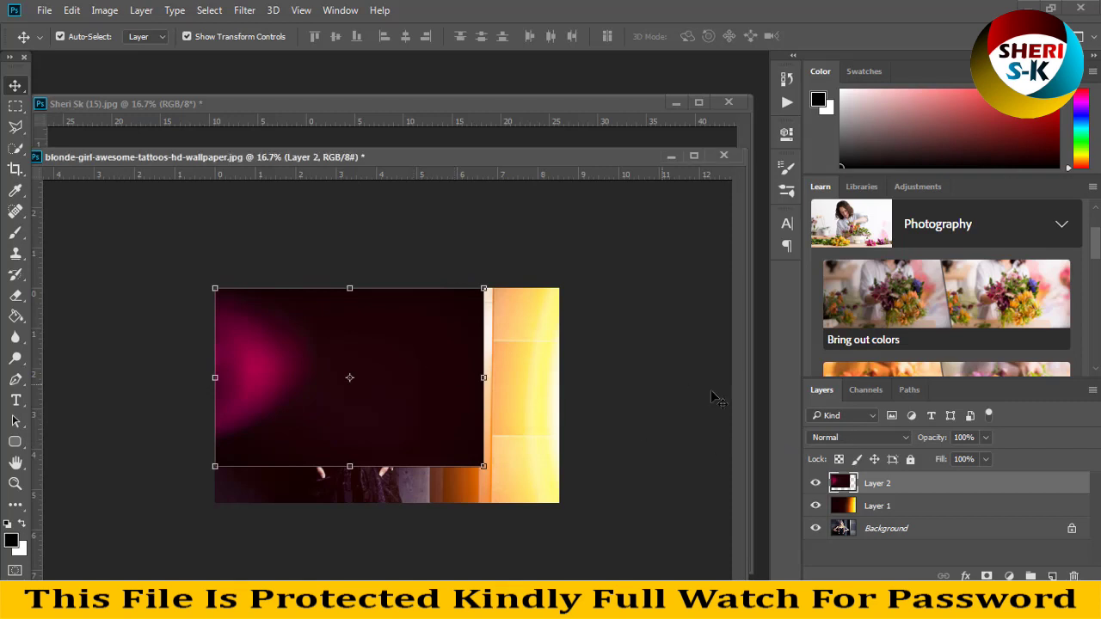
click(828, 437)
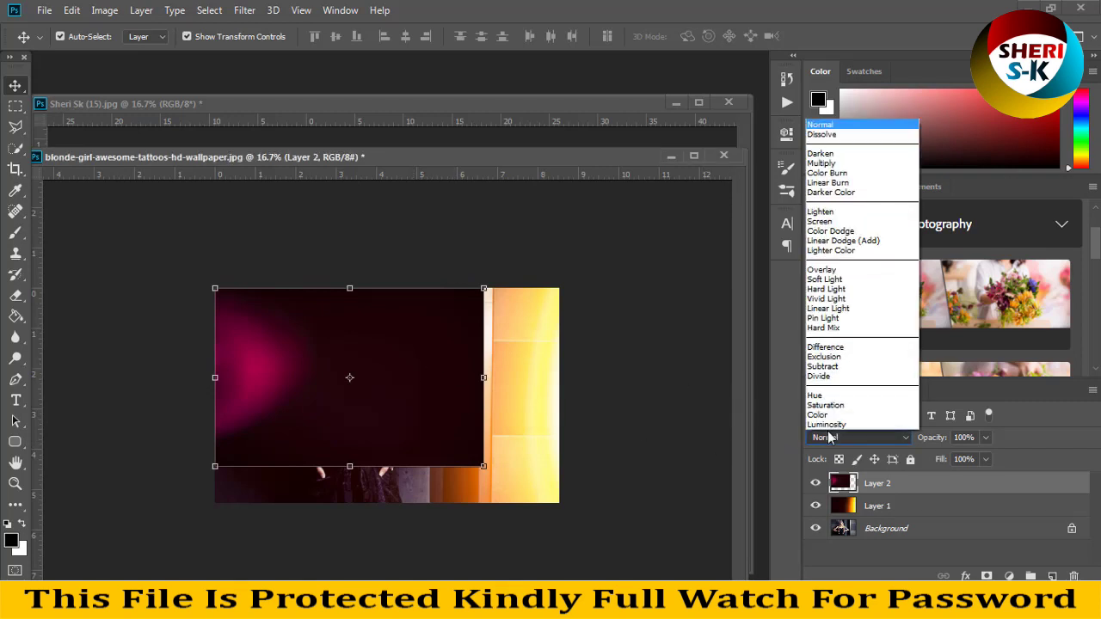
Step: Set Layer 2 to Screen, enlarge it over the portrait, and nudge it upward
click(828, 223)
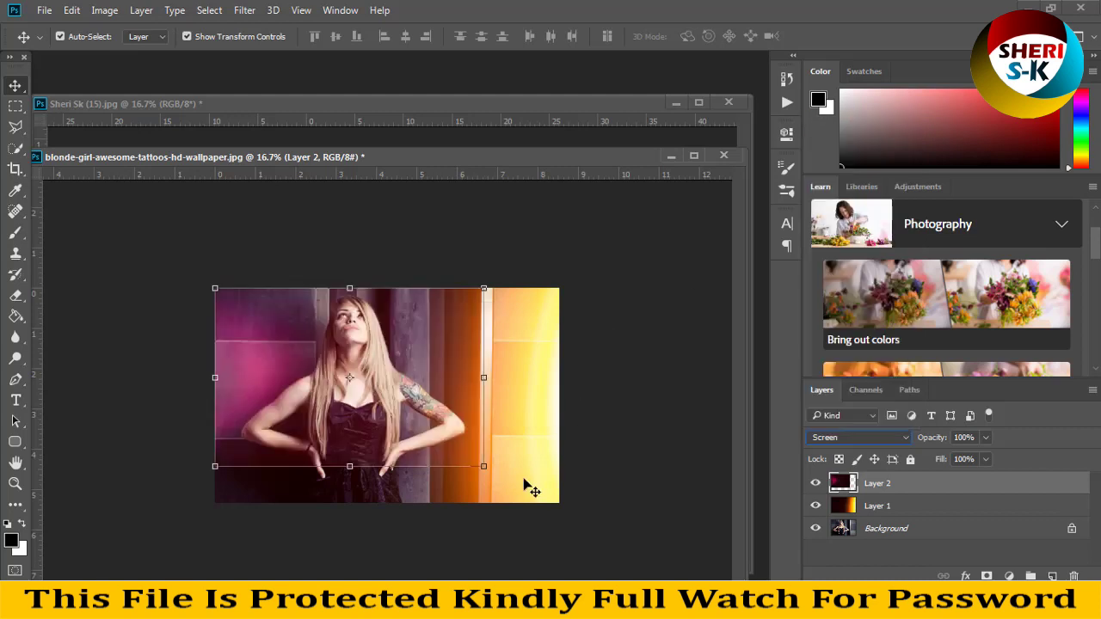
drag(484, 465, 573, 514)
key(Return)
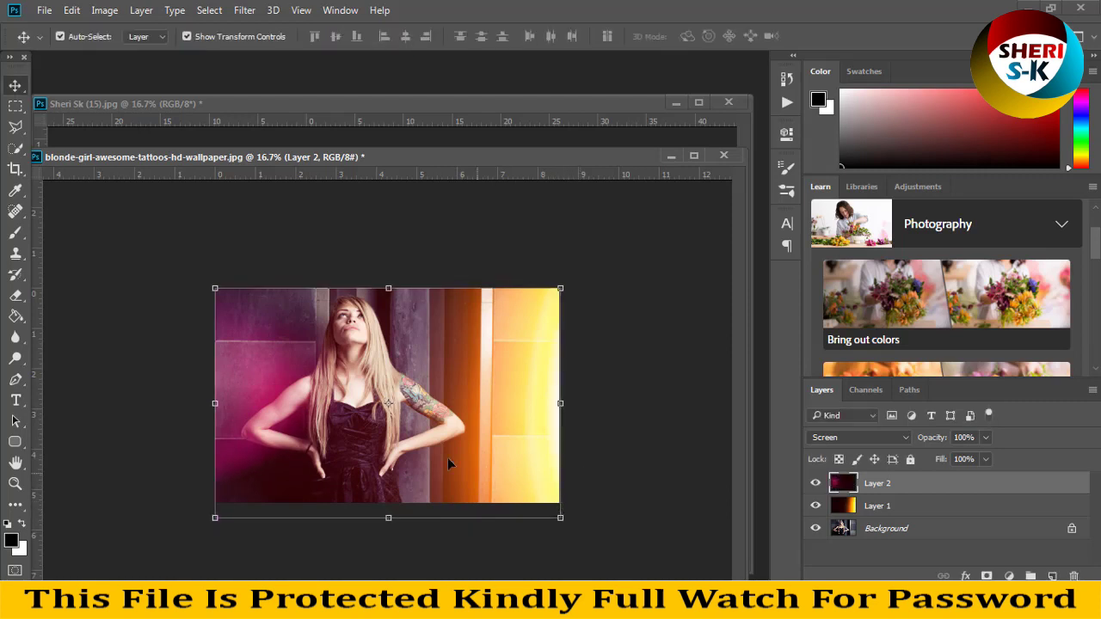
drag(275, 383, 289, 295)
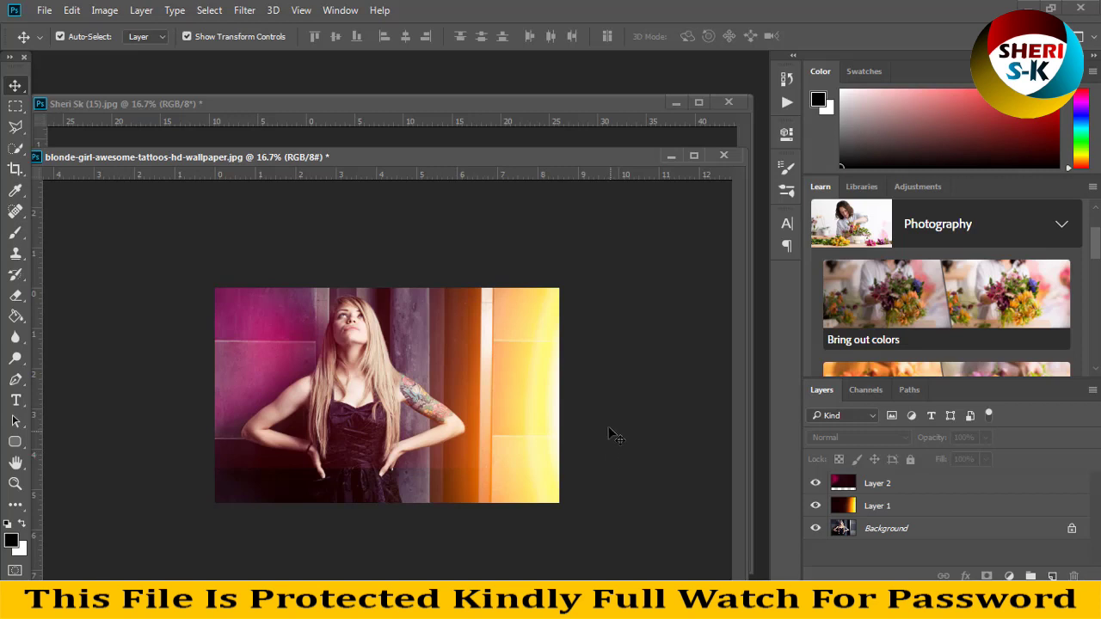
click(722, 157)
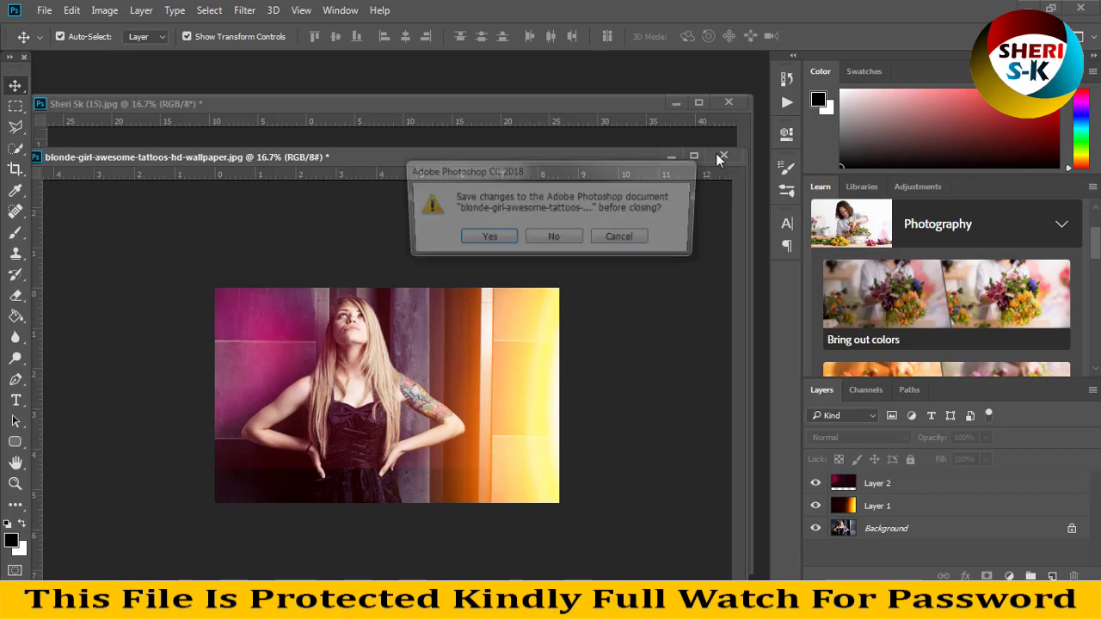
click(554, 239)
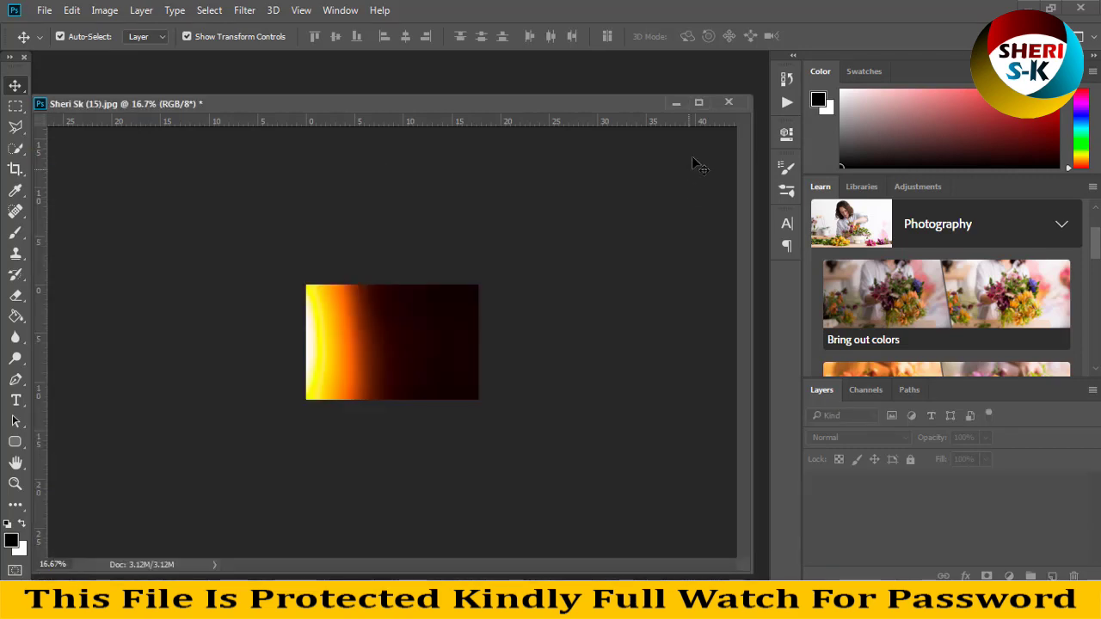
click(729, 102)
click(569, 238)
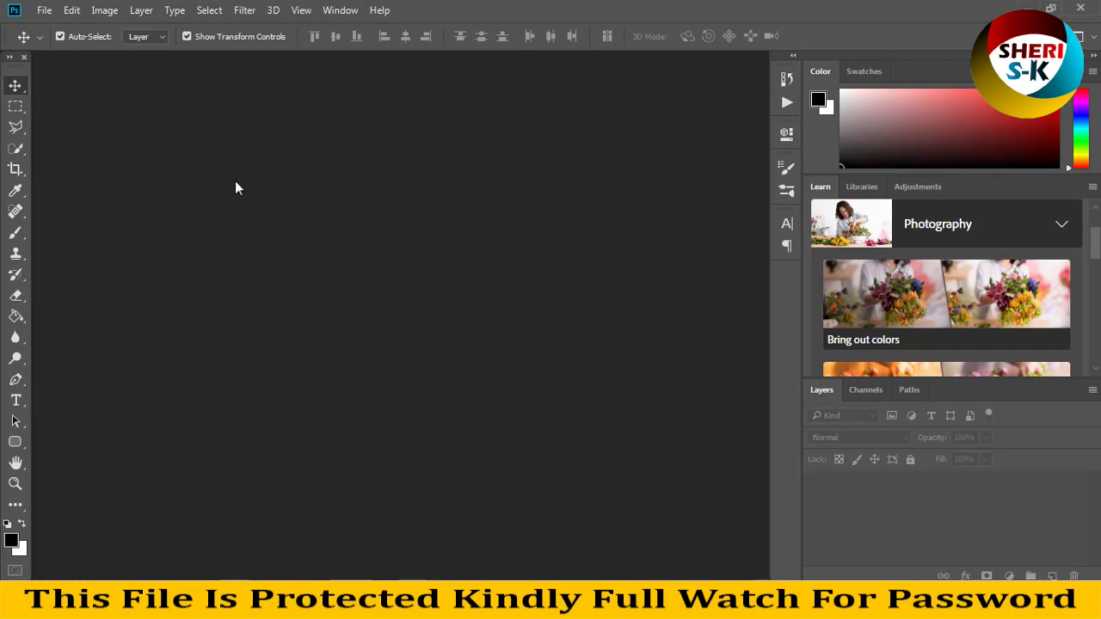
Step: Open lake-girl-park-greyscale-hd-wallpaper.jpg from the Girls folder
key(ctrl+o)
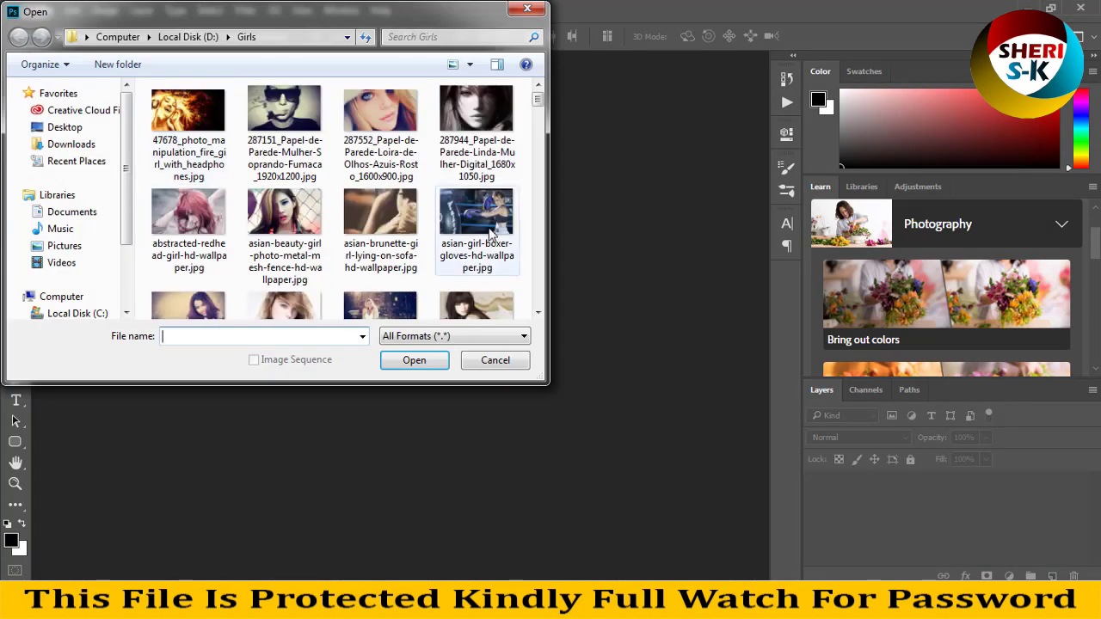
drag(535, 102, 534, 229)
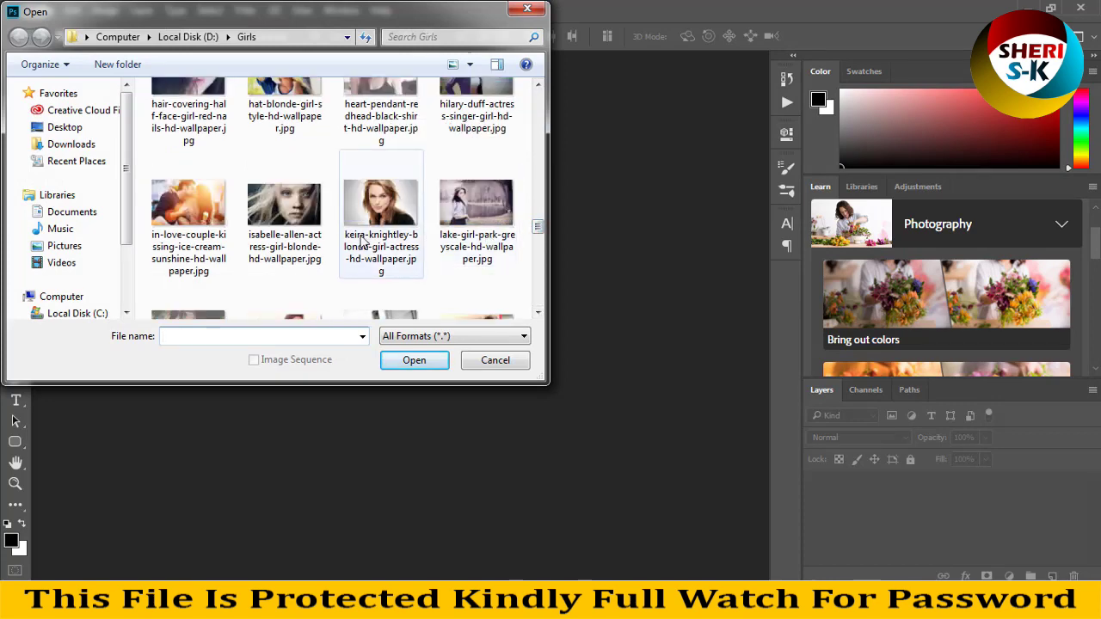
click(476, 215)
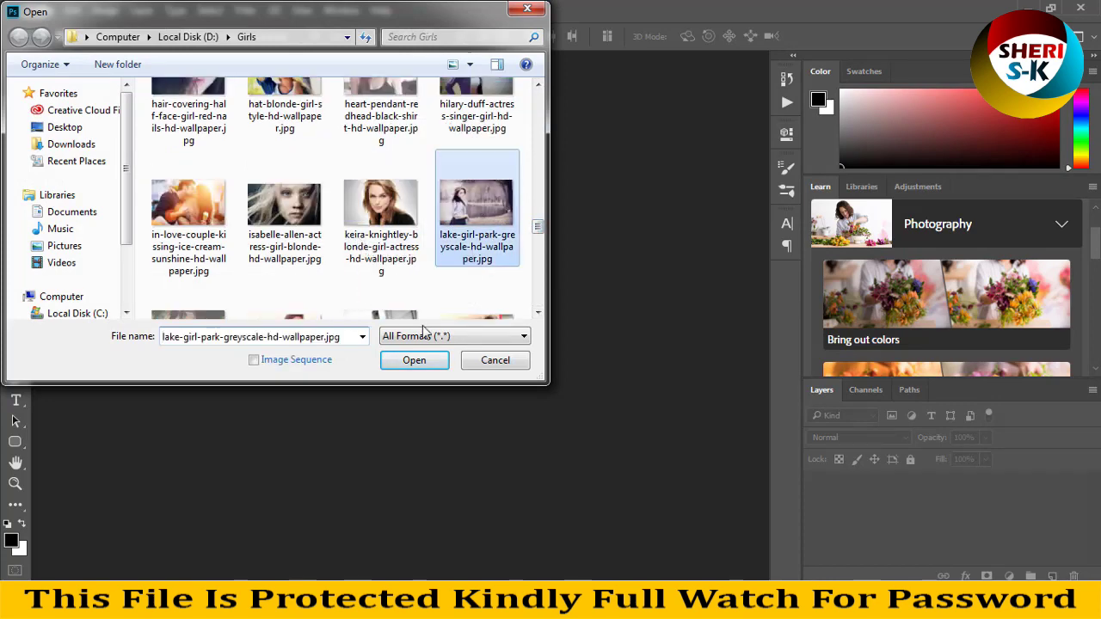
click(403, 366)
click(401, 363)
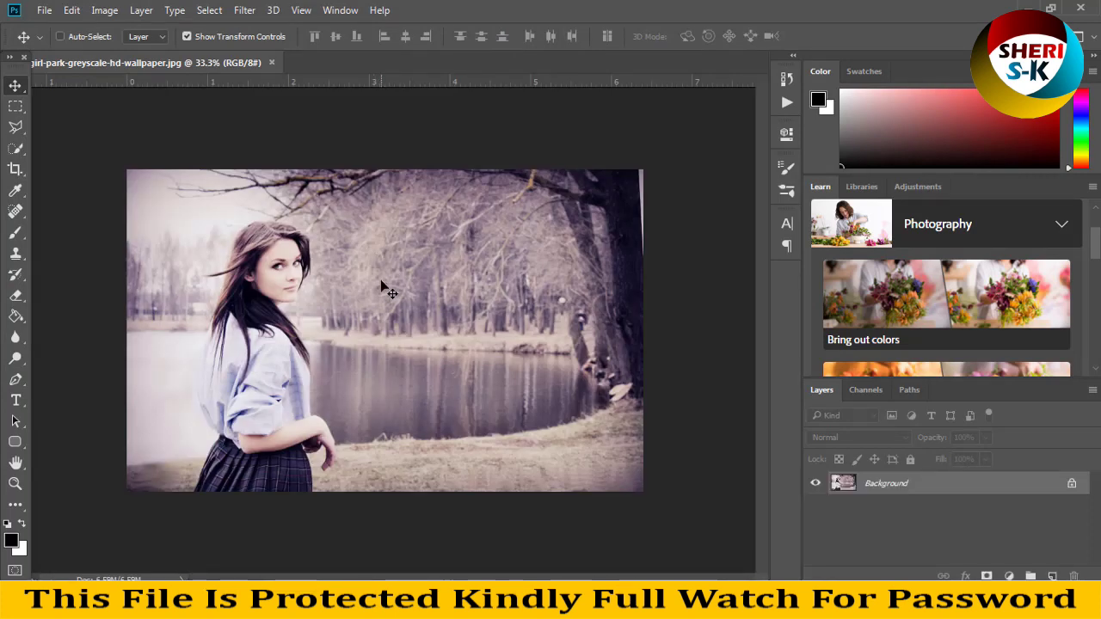
Step: Drag the purple leak Sheri Sk (14).jpg from Lights Leaks into Photoshop as a new document
key(ctrl+shift+l)
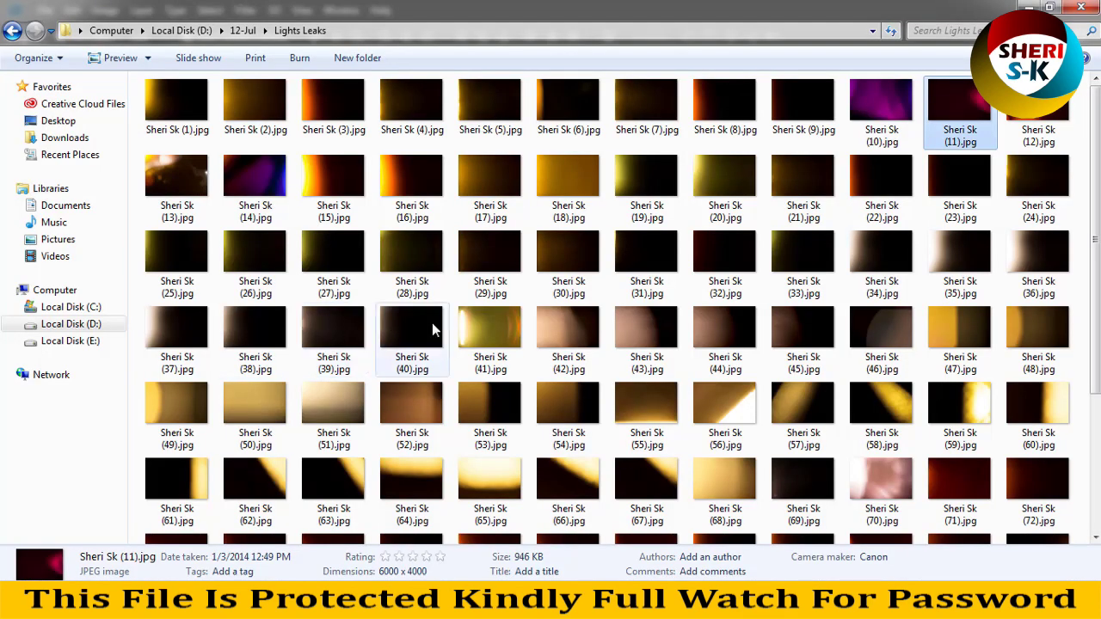
scroll(439, 336, down, 5)
scroll(581, 365, up, 3)
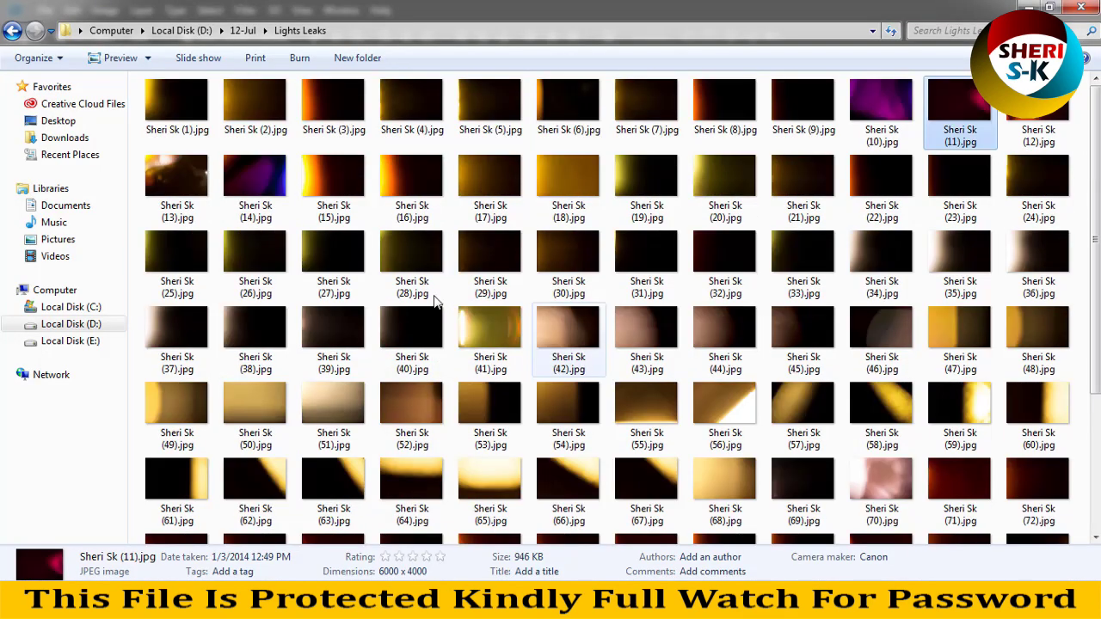
click(283, 181)
drag(282, 181, 219, 567)
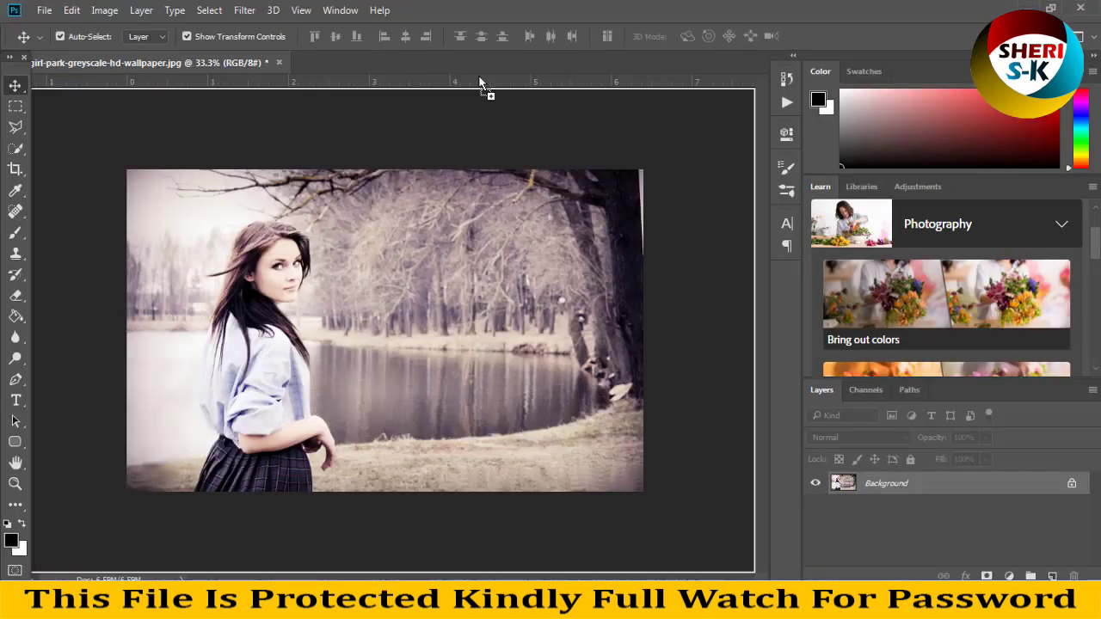
drag(219, 568, 479, 63)
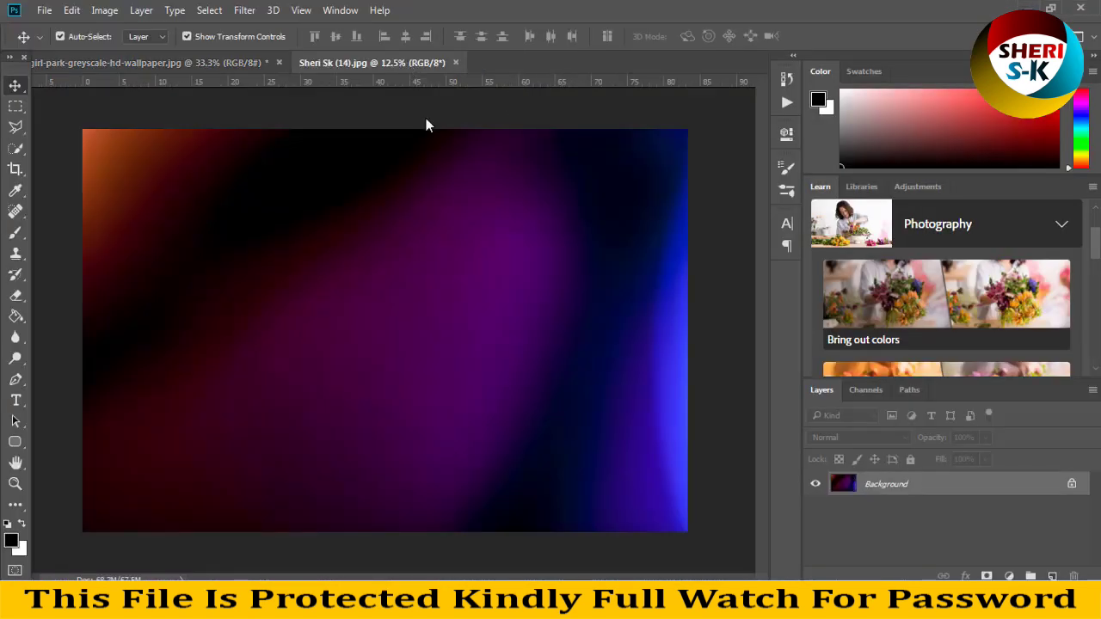
Step: Float Sheri Sk (14) and resize it to 3000 px wide
drag(413, 63, 437, 143)
right_click(437, 143)
click(464, 174)
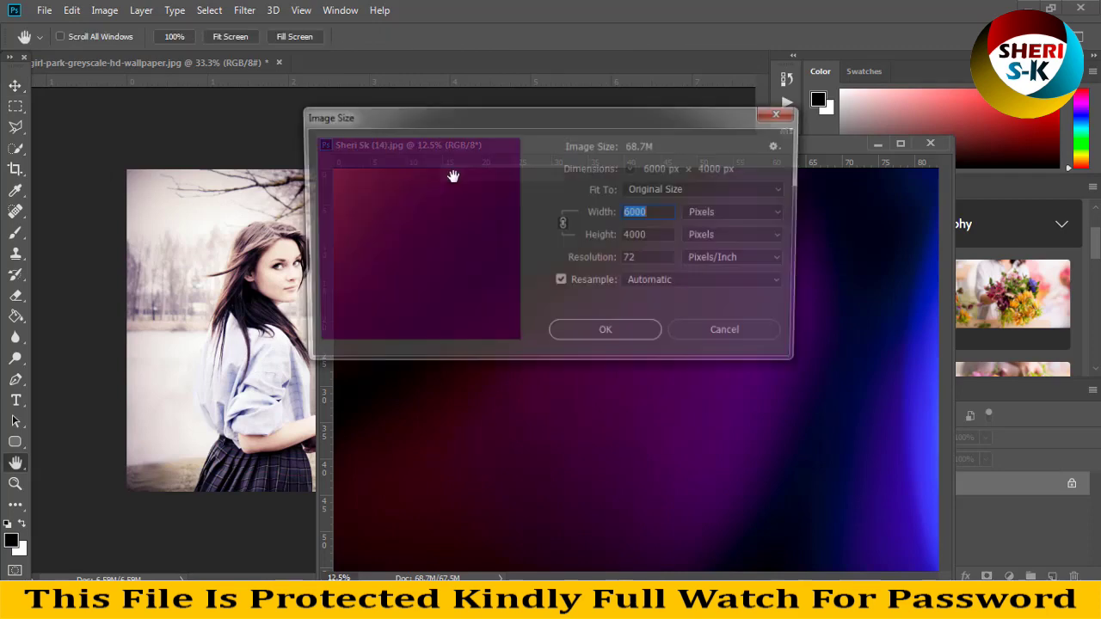
text(3000)
key(Return)
key(v)
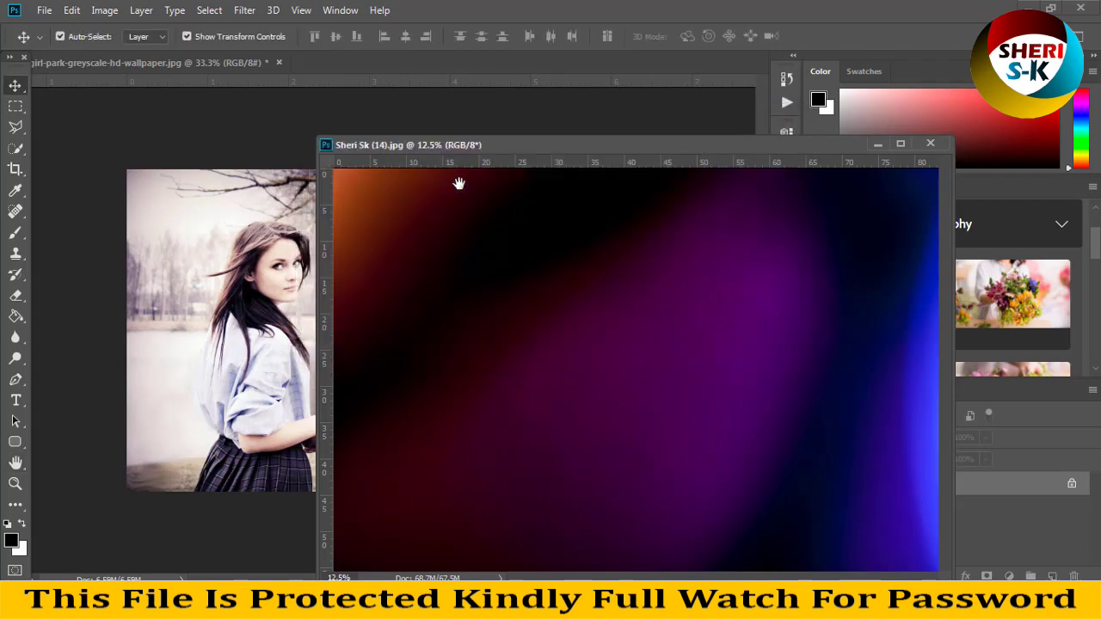
Step: Place the purple leak into the lake-girl portrait as Layer 1 in Screen mode
drag(213, 310, 217, 308)
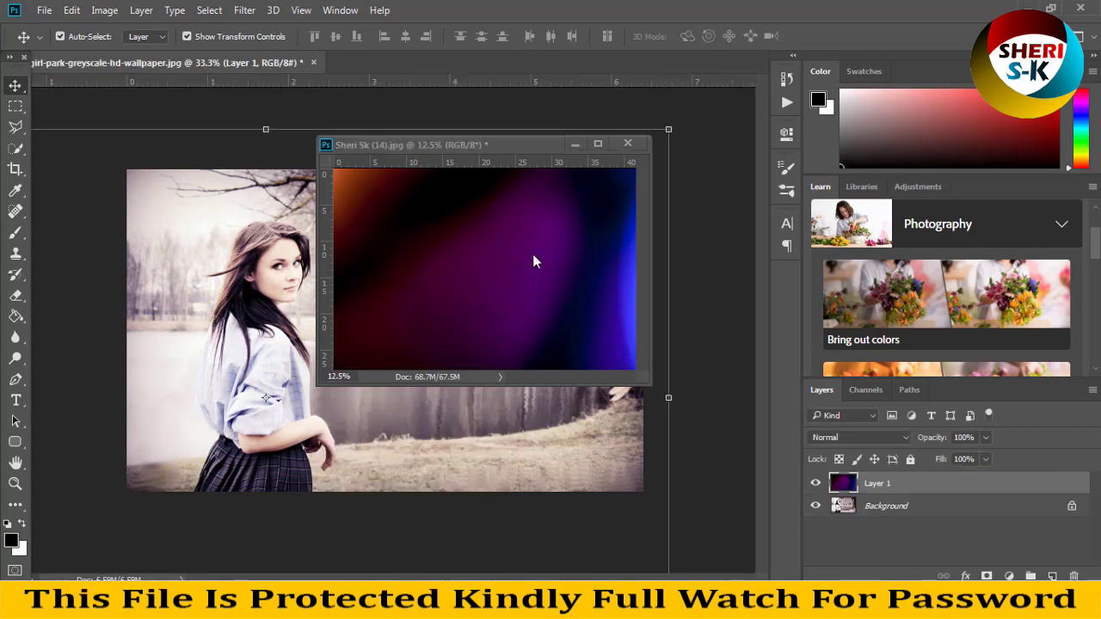
click(574, 145)
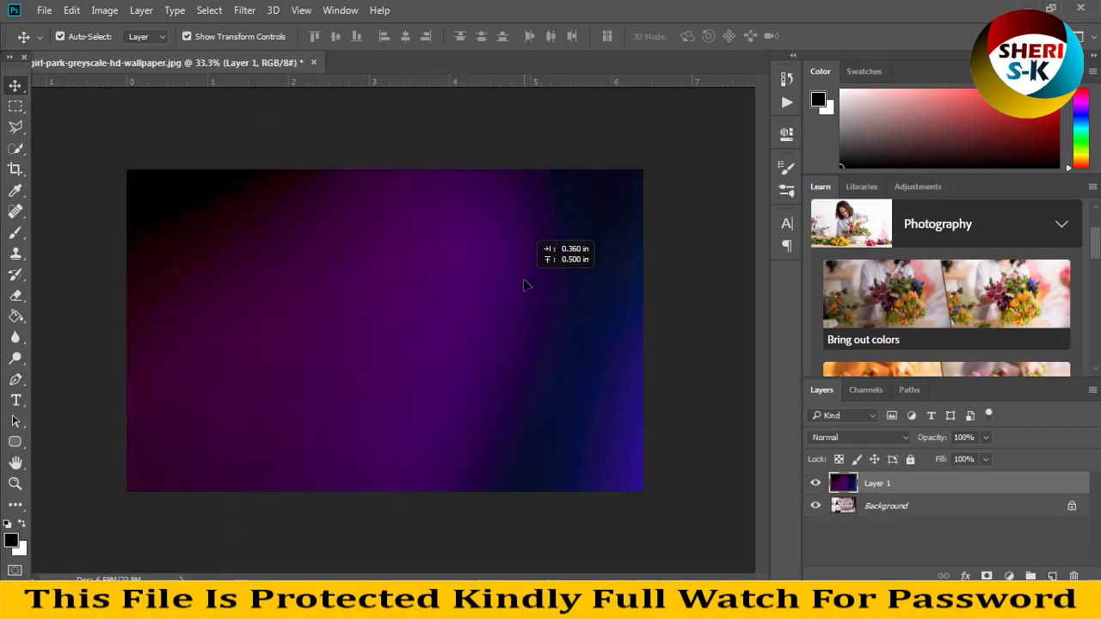
right_click(894, 483)
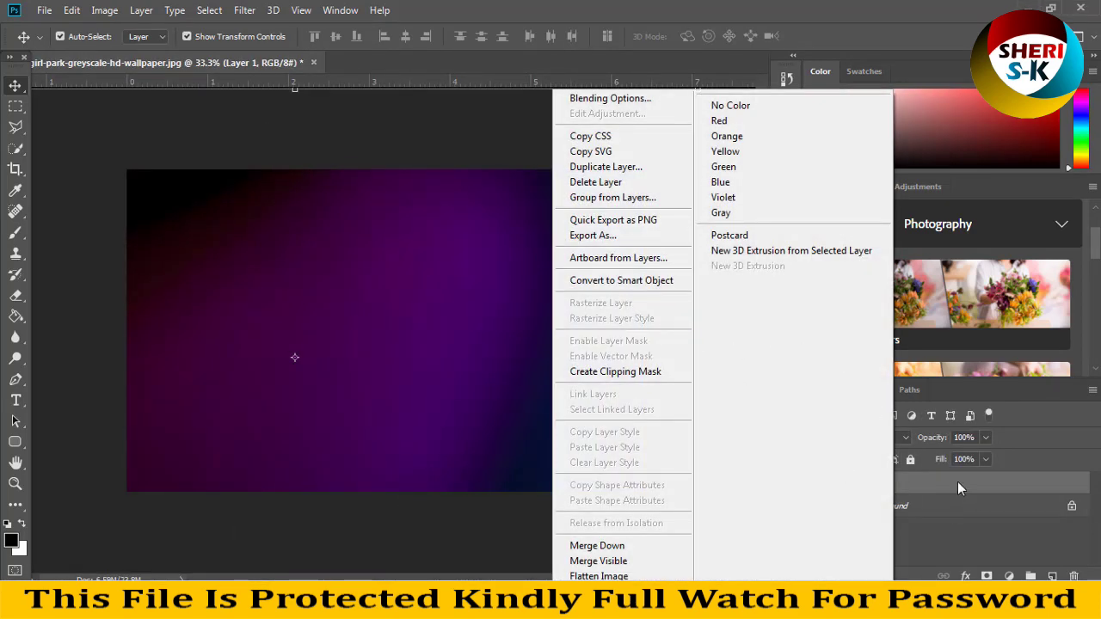
click(875, 439)
click(875, 439)
click(826, 222)
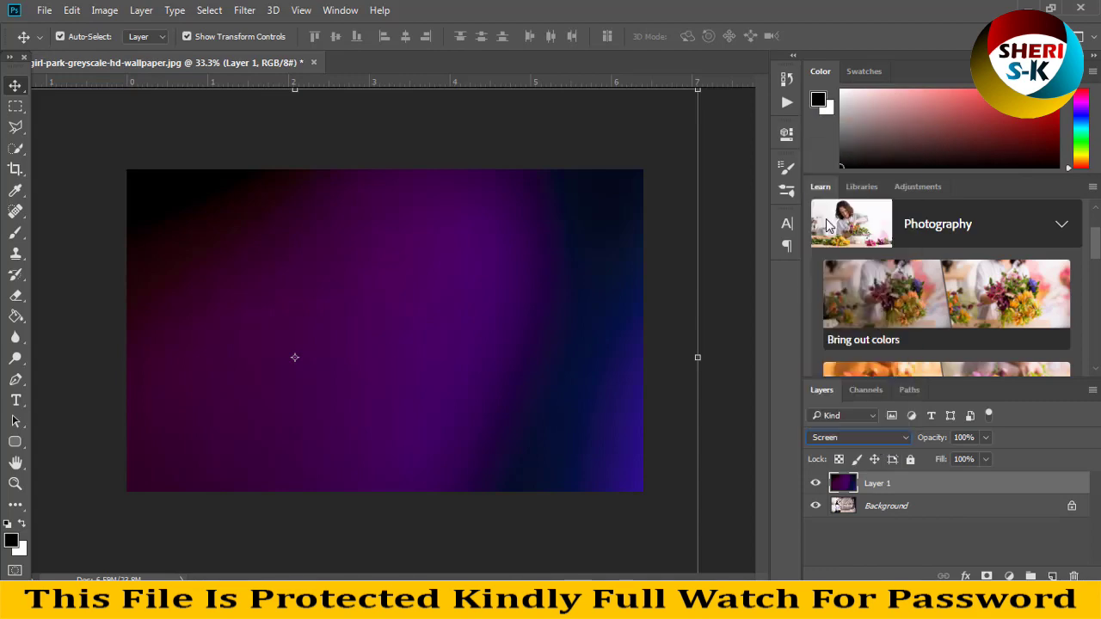
key(ctrl+minus)
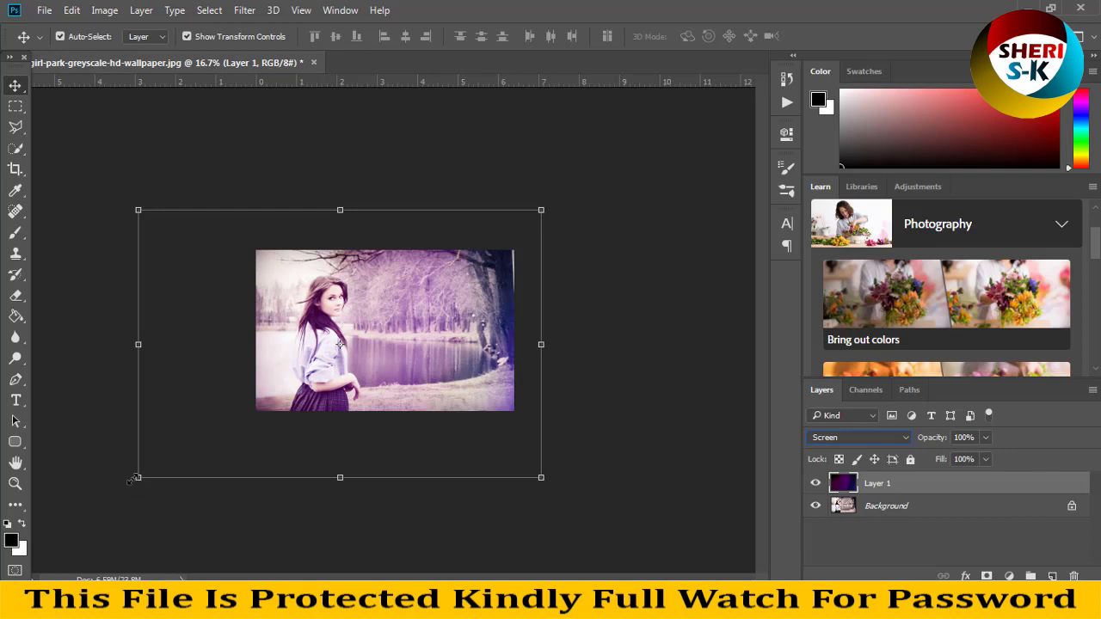
Step: Shrink the purple leak to about 59.8% and align it with the lakeside photo's edges
drag(136, 478, 248, 405)
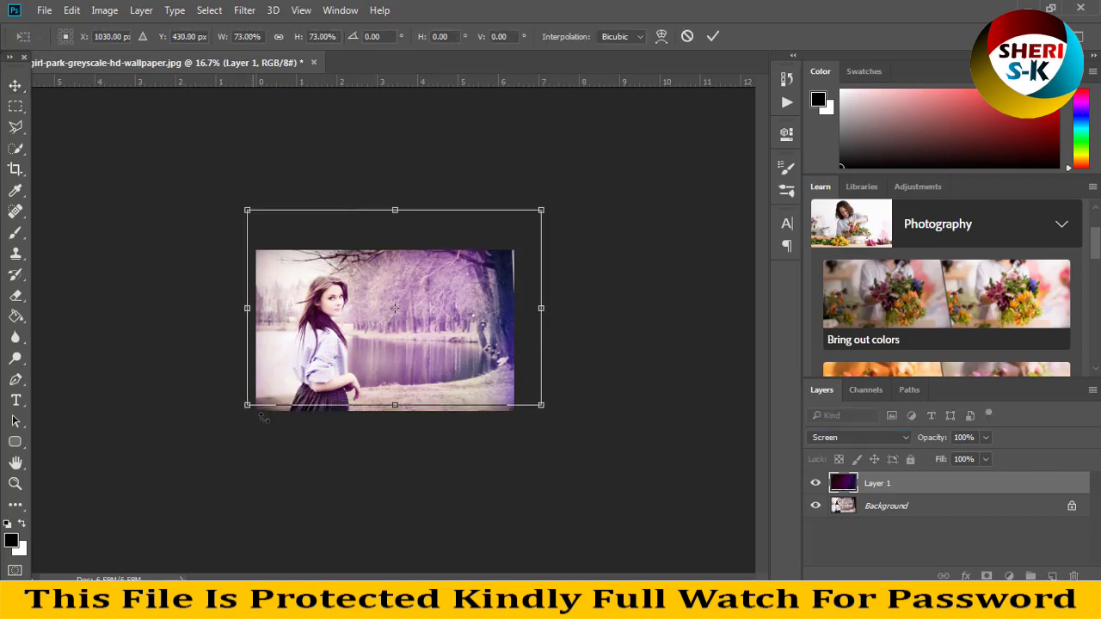
drag(542, 211, 506, 259)
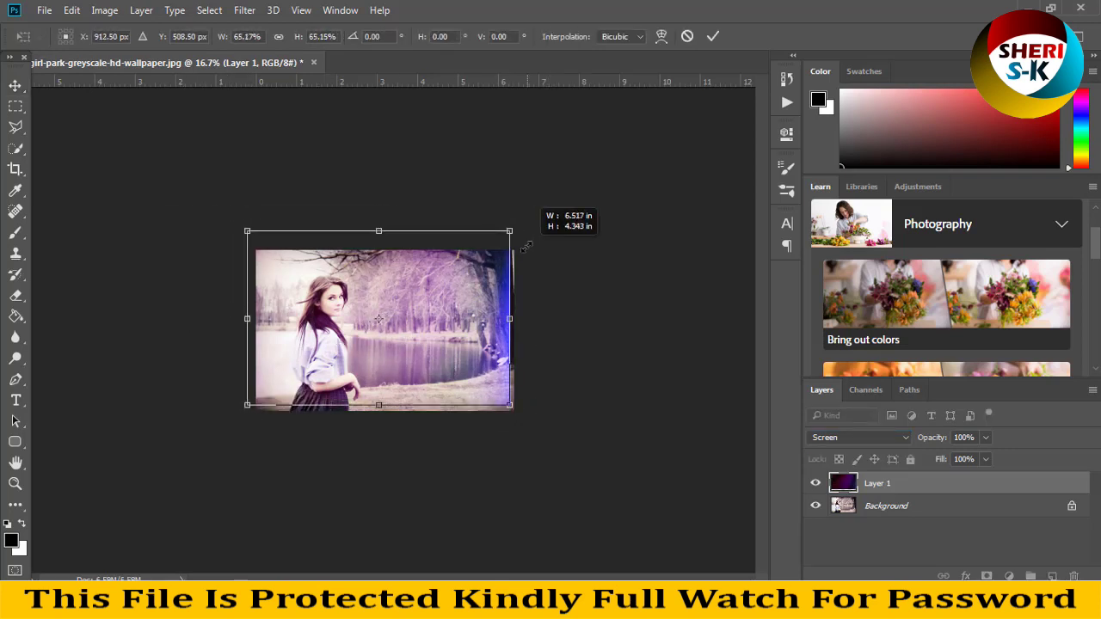
drag(456, 286, 482, 291)
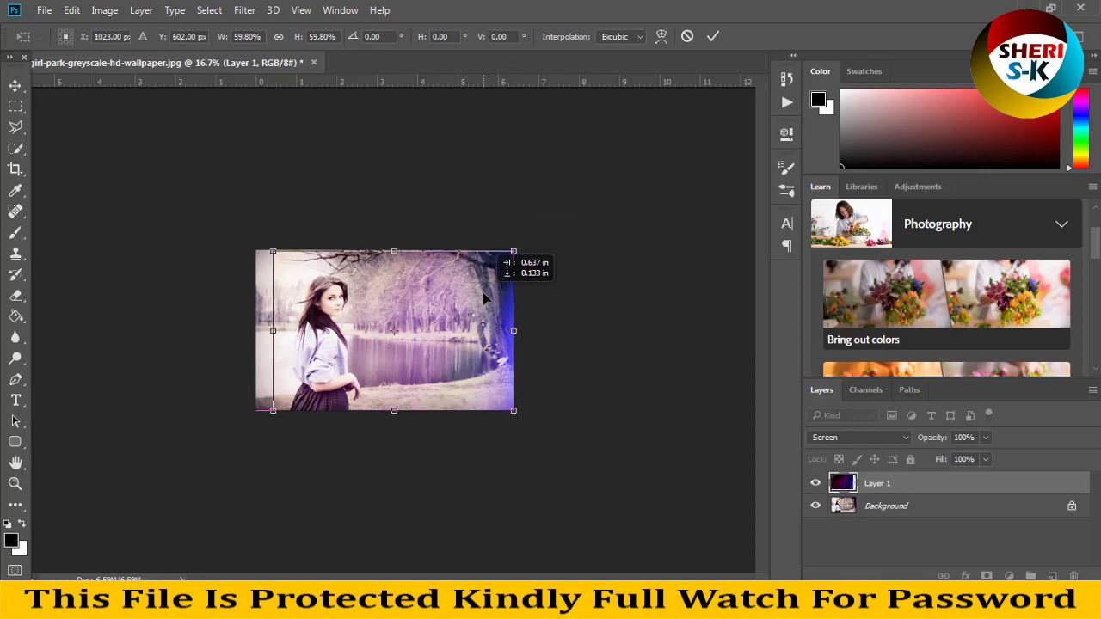
key(Return)
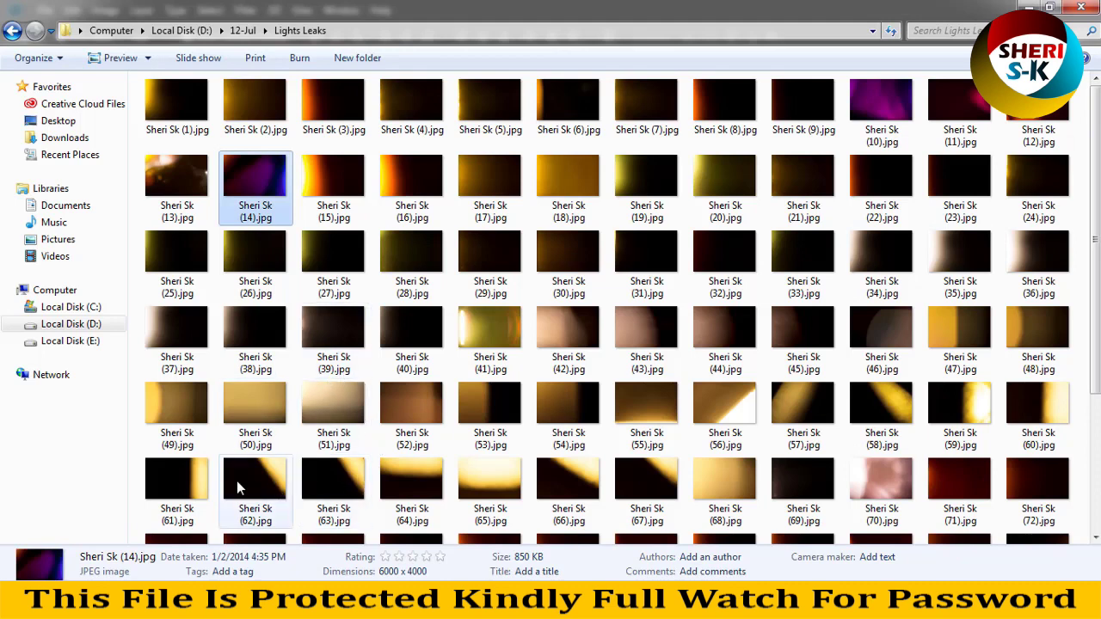
Step: Open Sheri Sk (10).jpg from the Lights Leaks folder with Adobe Photoshop CC 2018
click(240, 489)
scroll(585, 403, down, 3)
scroll(588, 400, up, 3)
click(865, 102)
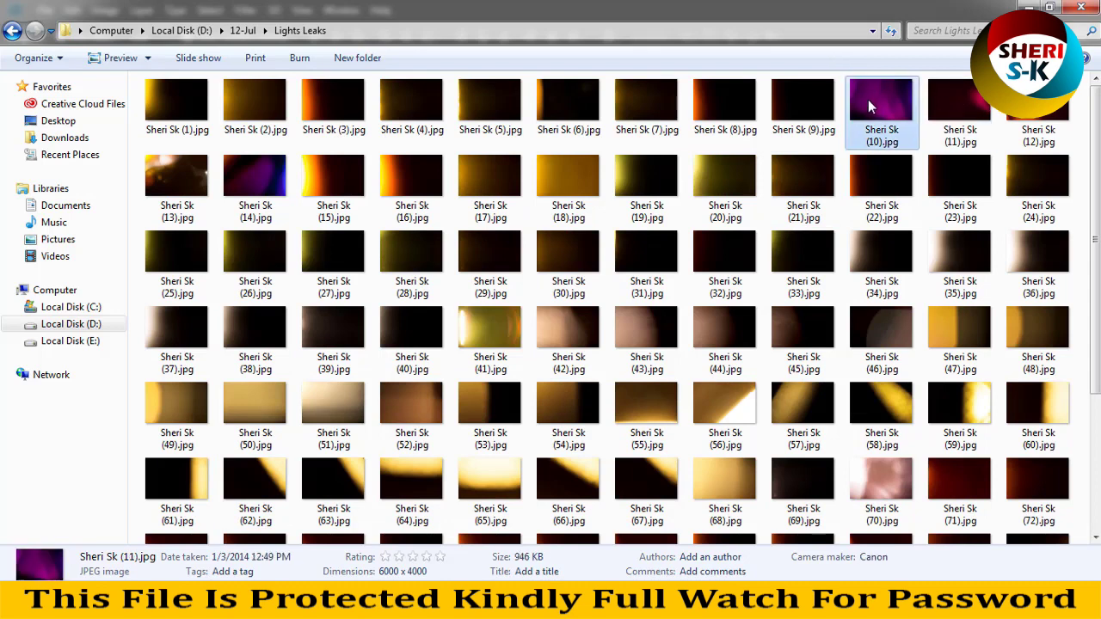
right_click(865, 92)
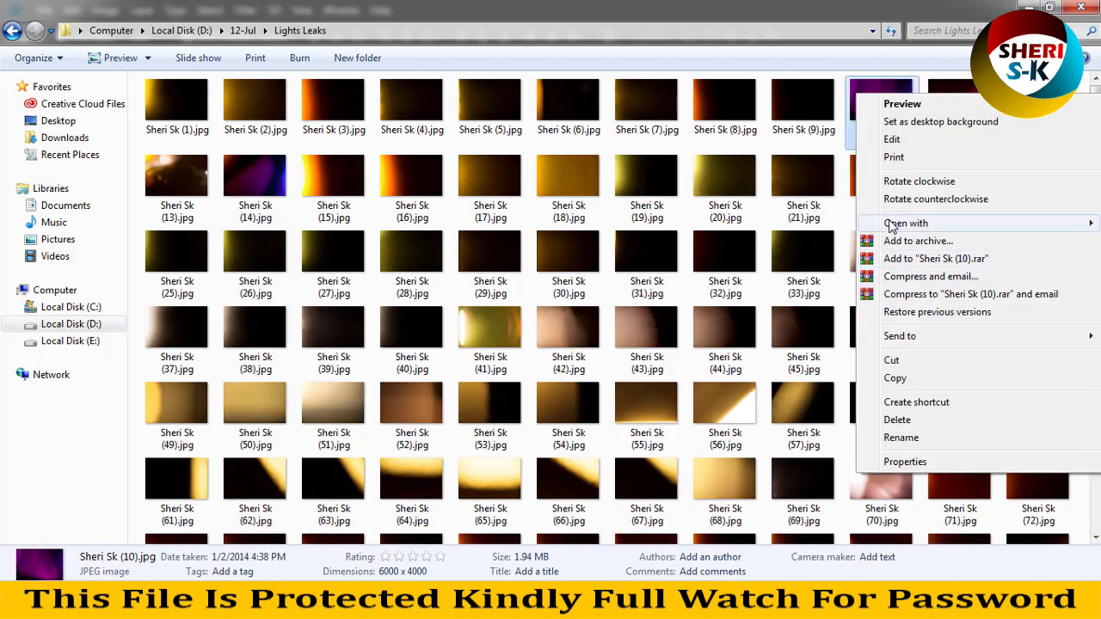
mouse_move(906, 223)
click(748, 247)
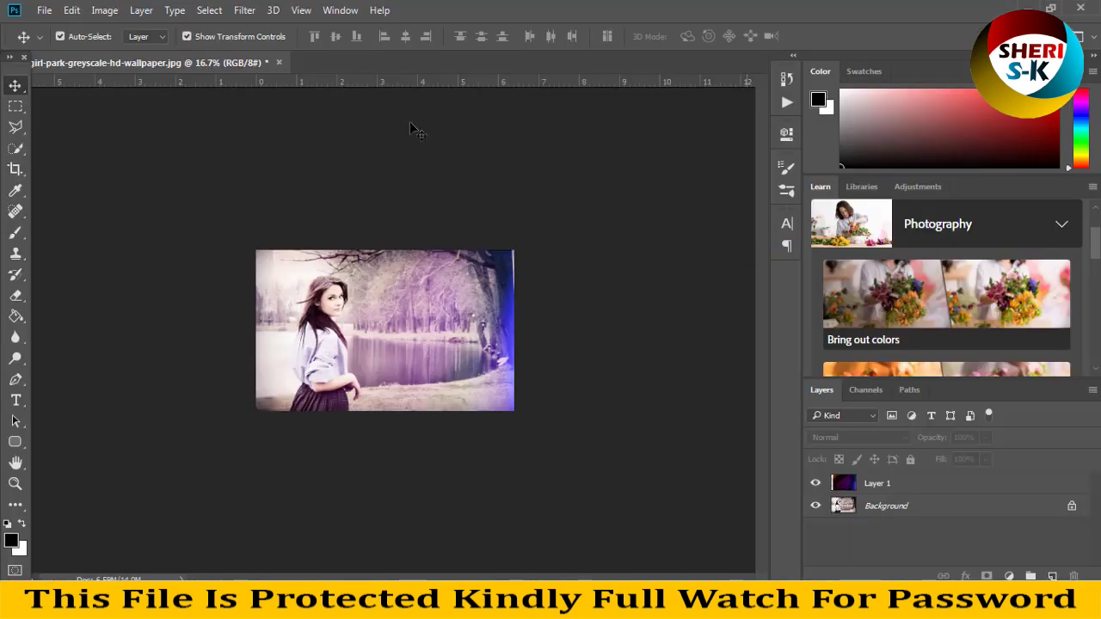
Step: Float the Sheri Sk (10) document in its own window and dismiss the crash reporter warning
drag(393, 65, 550, 240)
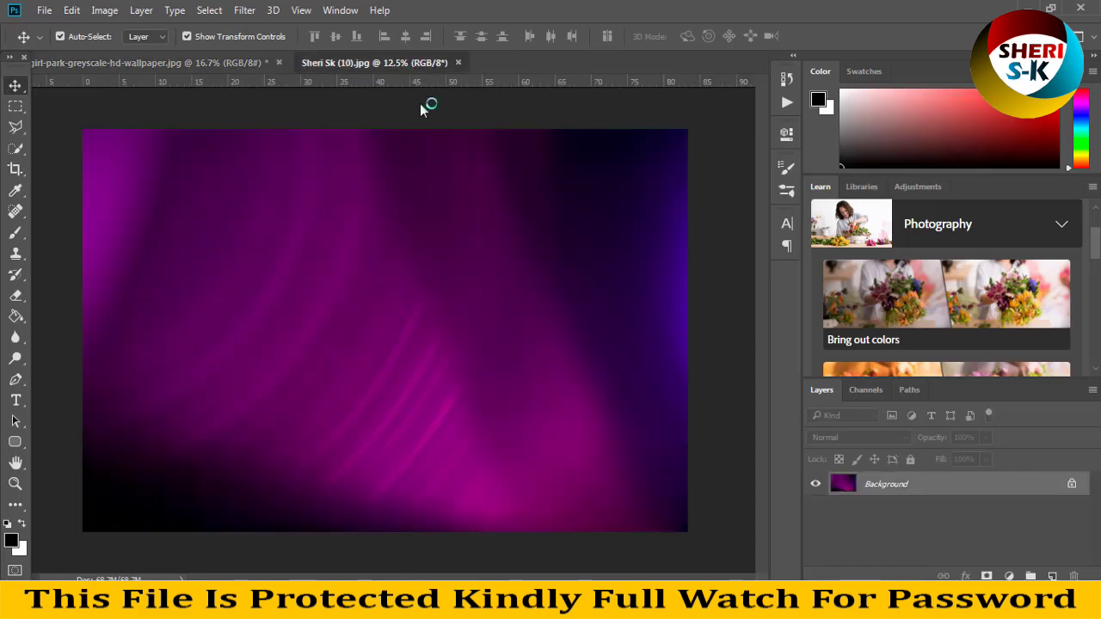
drag(539, 278, 551, 195)
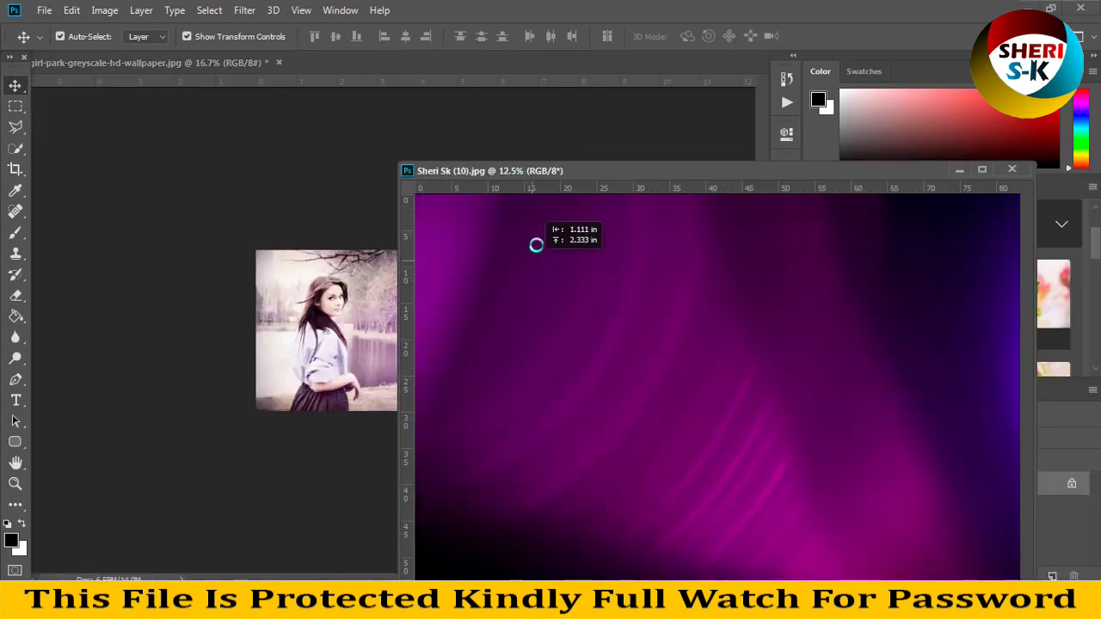
click(474, 305)
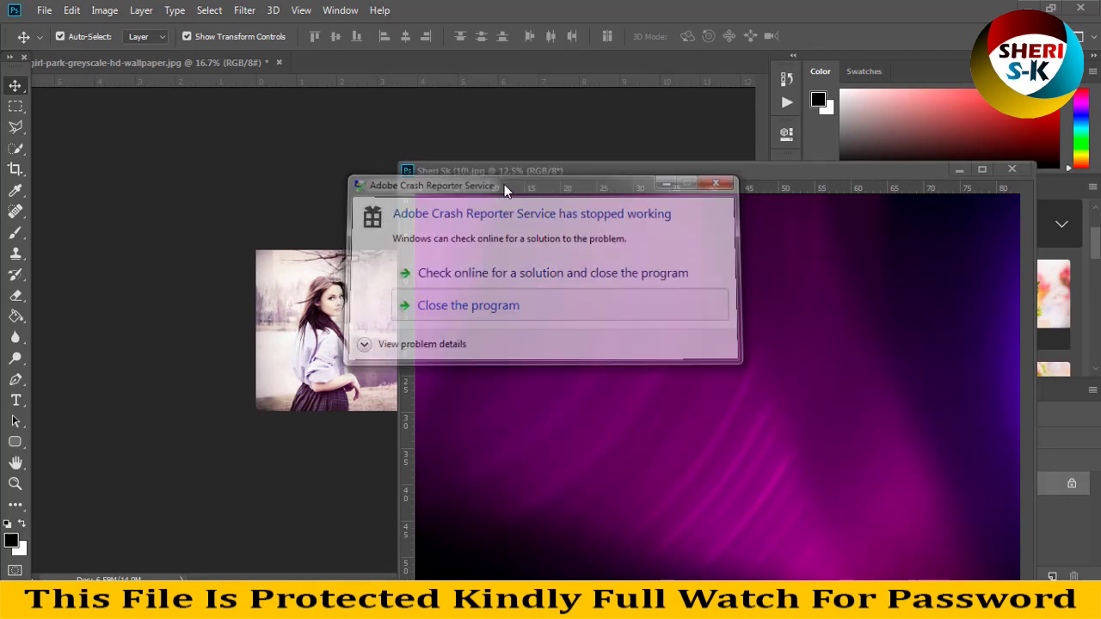
Step: Resize the leak to 2000 px wide and drag it into the girl portrait as Layer 2
right_click(507, 168)
click(525, 192)
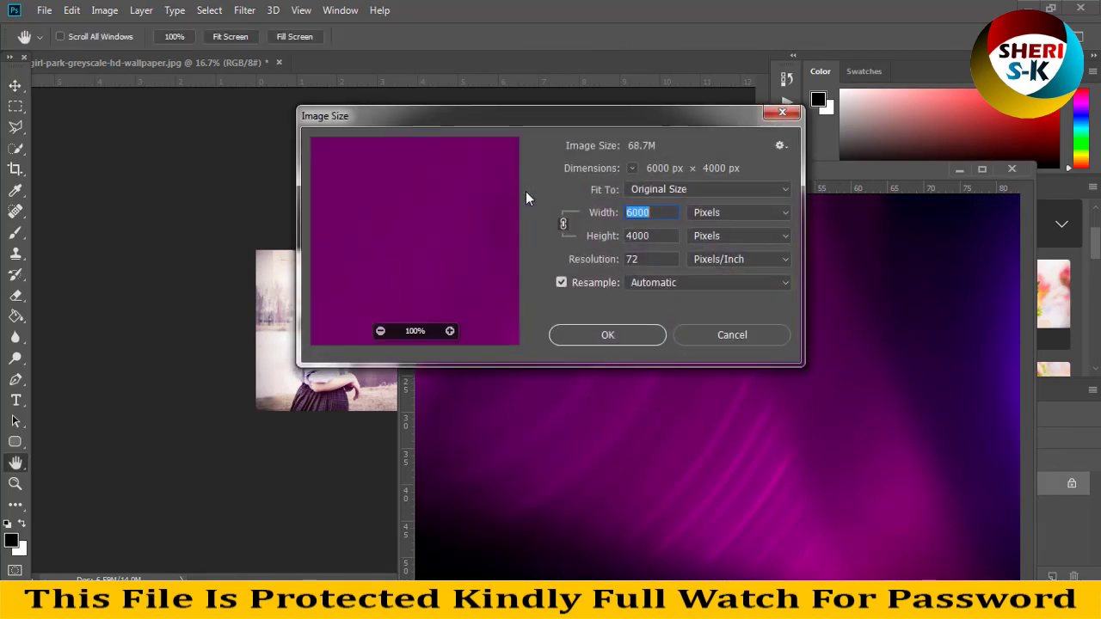
text(2000)
key(Return)
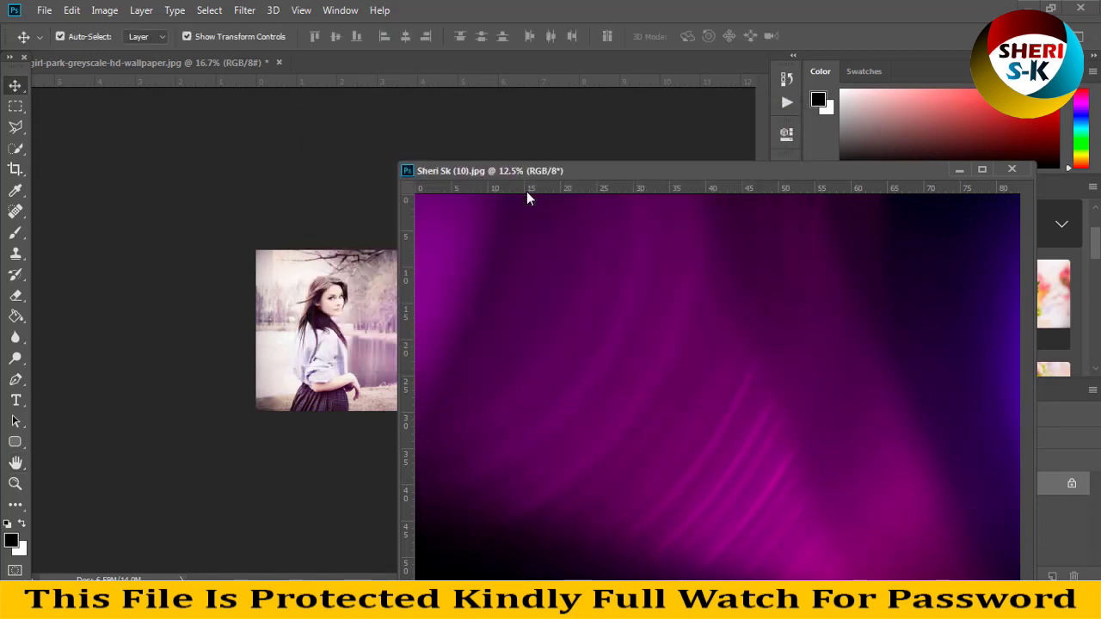
drag(496, 278, 312, 352)
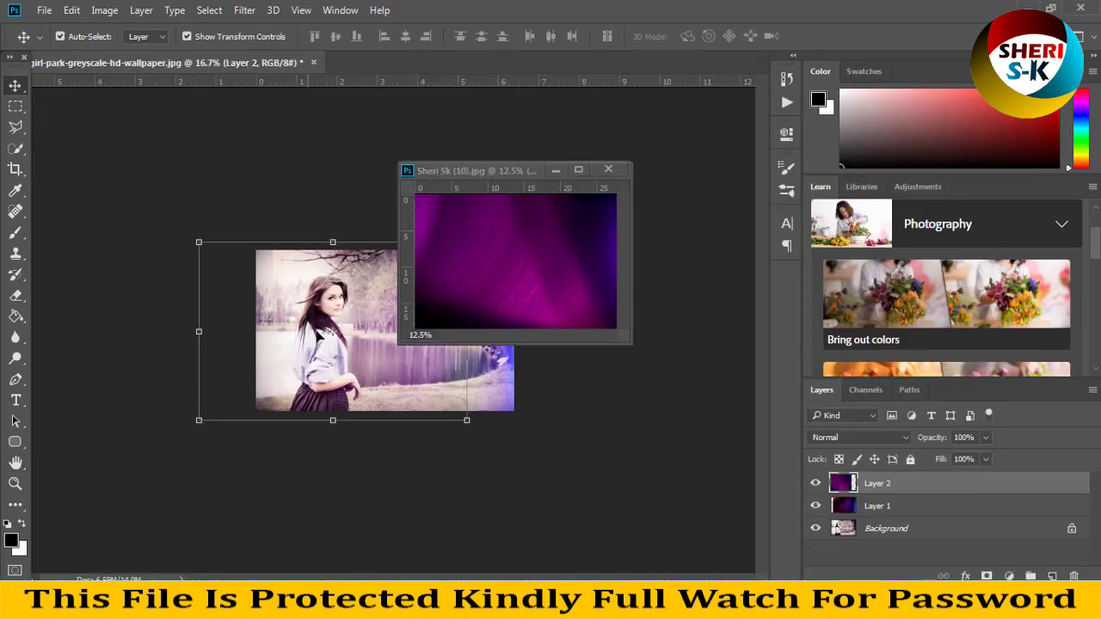
Step: Set Layer 2 to Screen blend mode and move it right to cover the photo
click(633, 297)
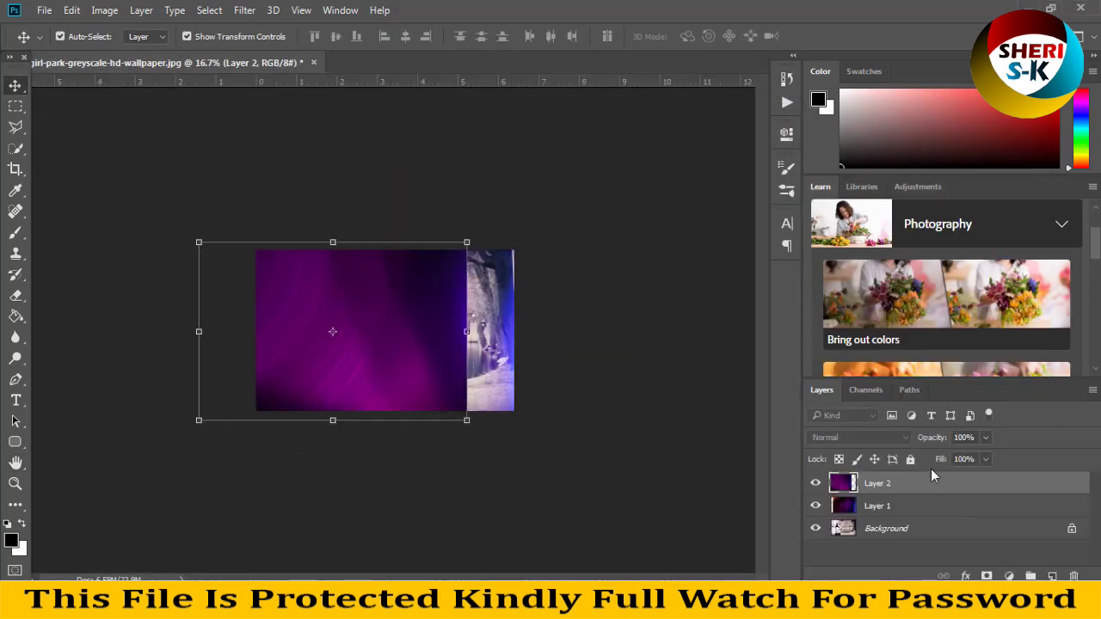
click(859, 436)
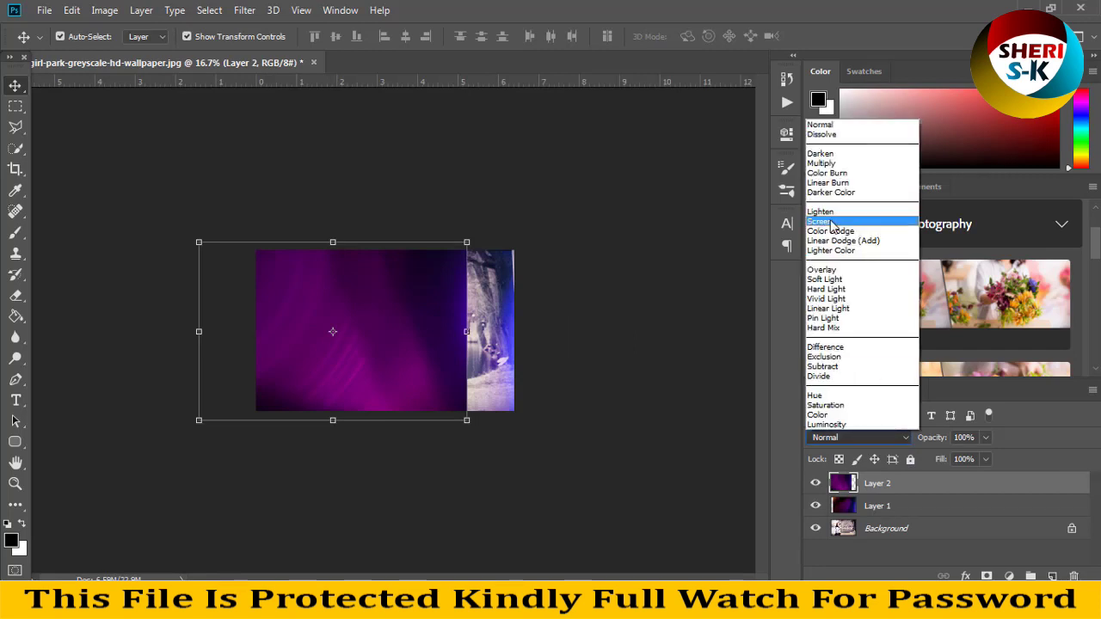
click(830, 222)
drag(409, 325, 457, 325)
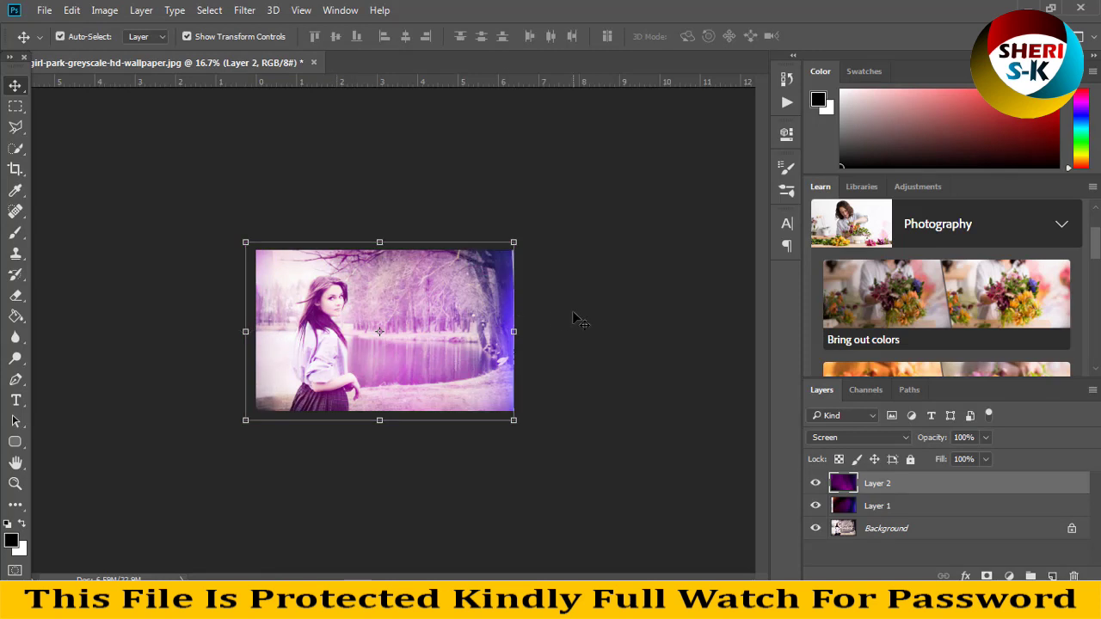
Step: Hide the first purple leak layer and bring up Hue/Saturation for Layer 2
click(815, 506)
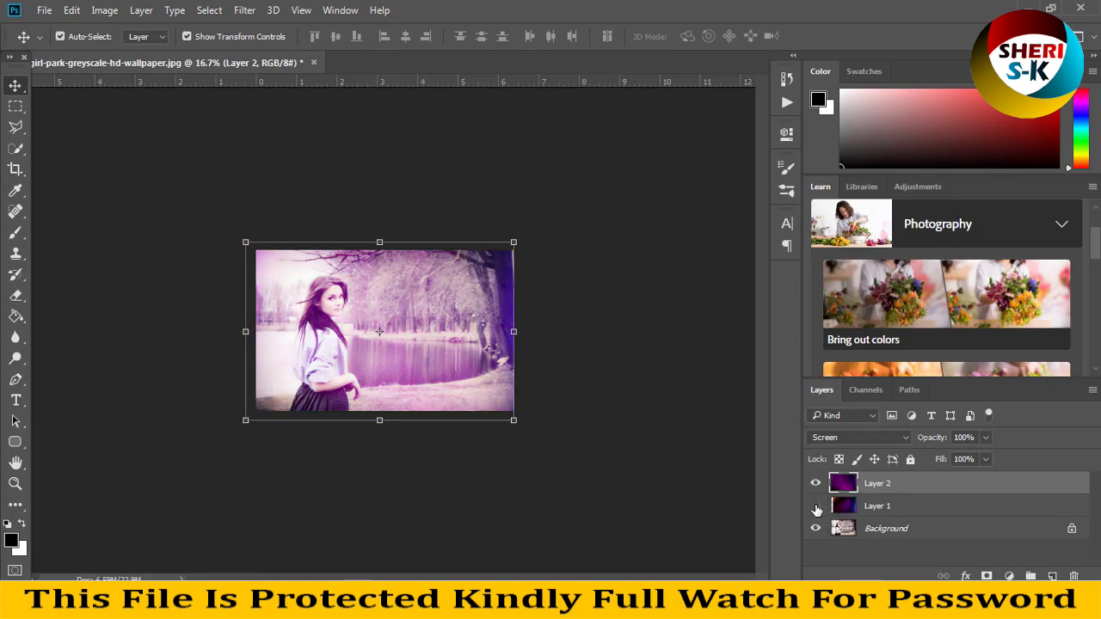
key(ctrl+t)
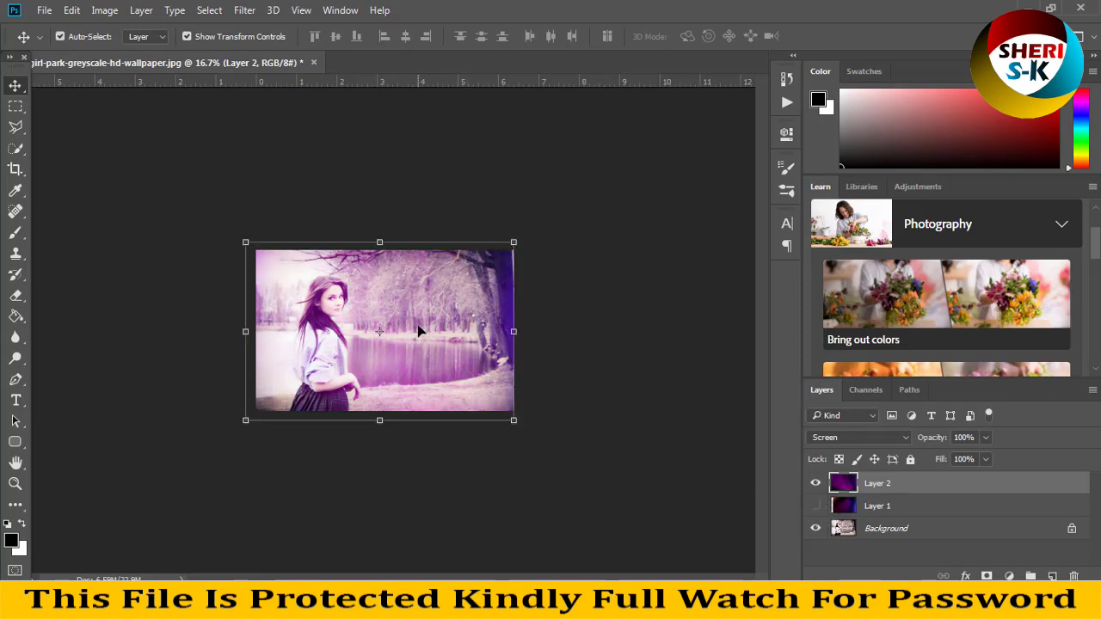
key(ctrl)
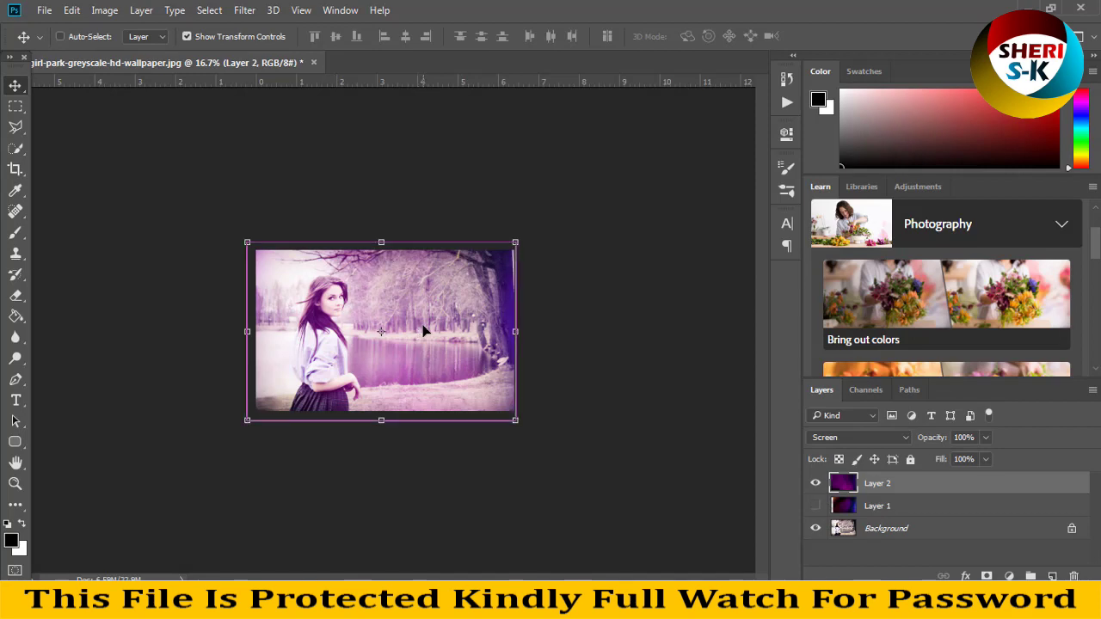
key(ctrl+u)
Step: Try shifting the second leak's hue, saturation and lightness, then close the adjustment
mouse_move(738, 284)
mouse_down()
mouse_move(824, 290)
mouse_move(656, 283)
mouse_move(800, 282)
mouse_up()
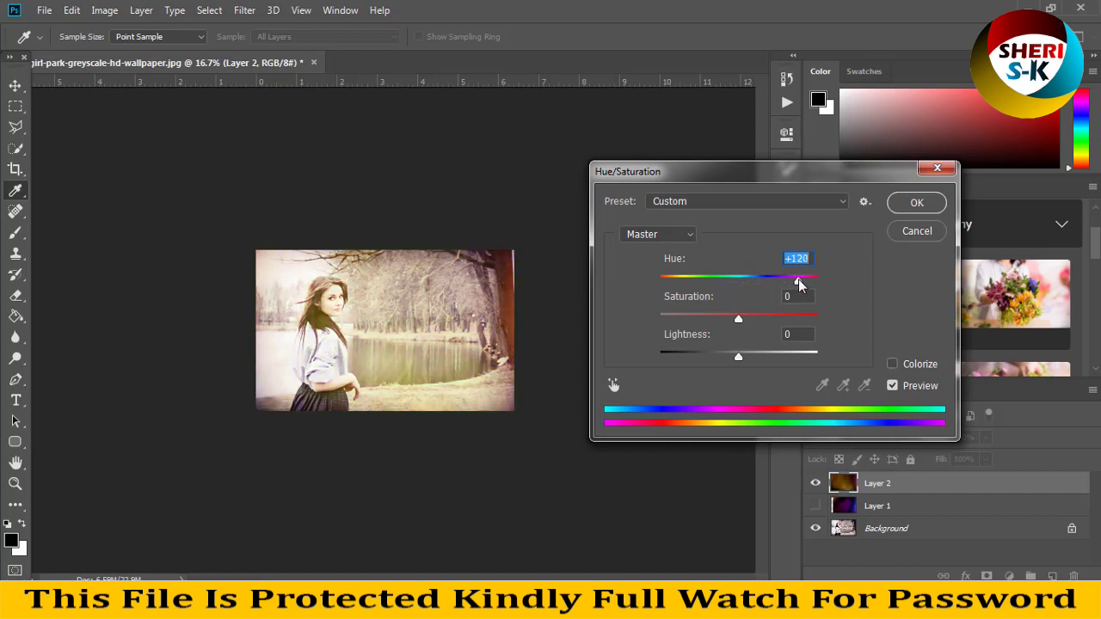
mouse_move(738, 320)
mouse_down()
mouse_move(714, 319)
mouse_move(734, 320)
mouse_up()
mouse_move(738, 358)
mouse_down()
mouse_move(755, 358)
mouse_move(711, 358)
mouse_move(737, 357)
mouse_up()
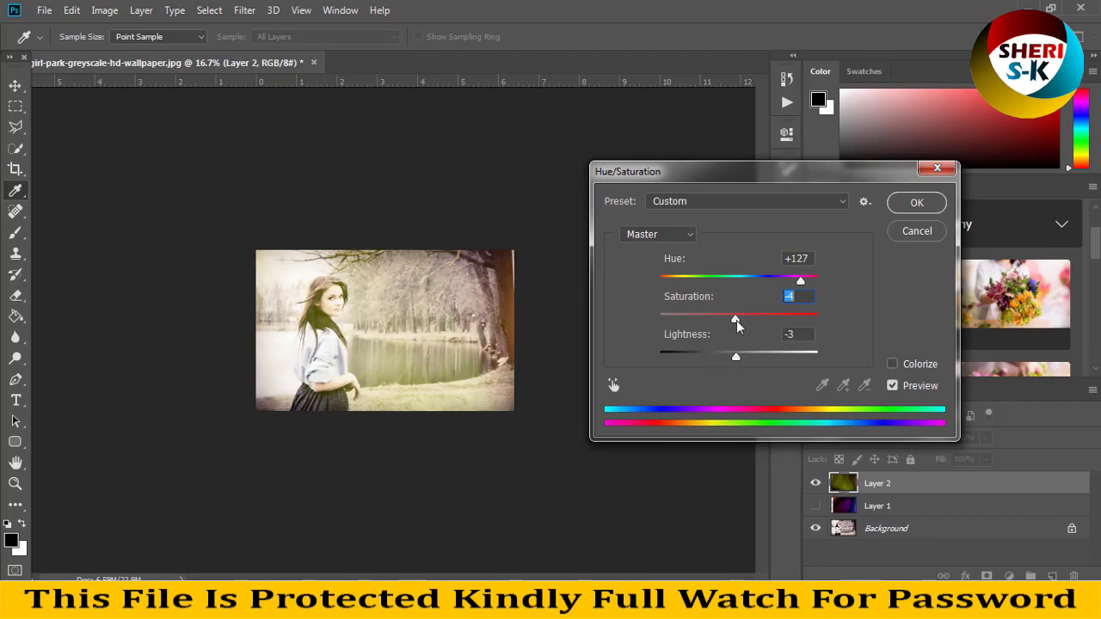
key(Return)
key(v)
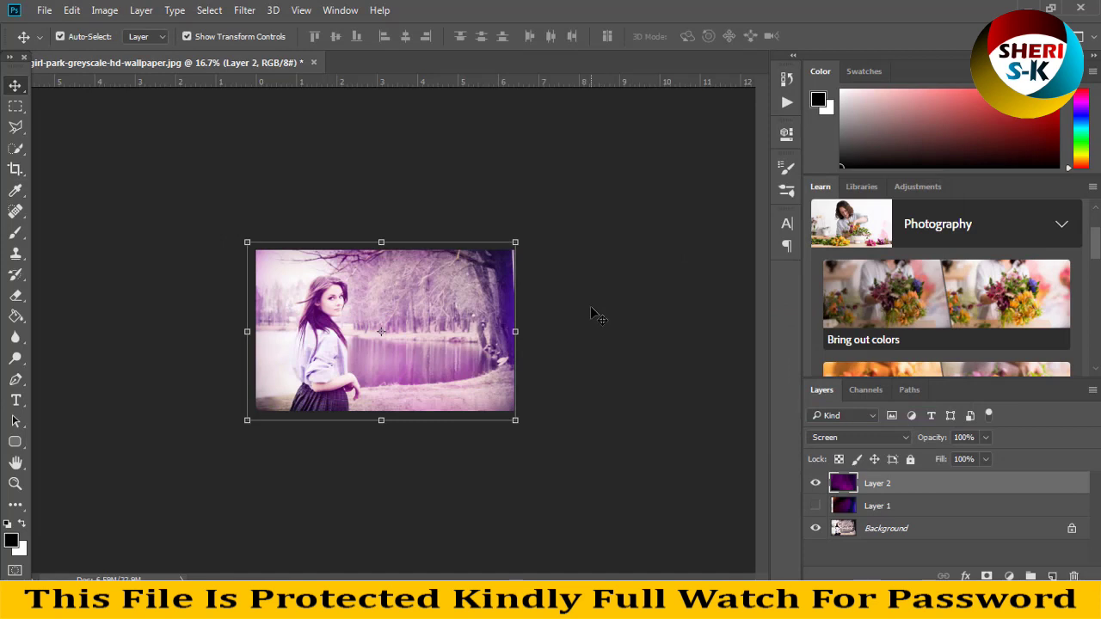
Step: Revert the girl portrait to its original state and close it, answering the save prompt
key(Delete)
key(Delete)
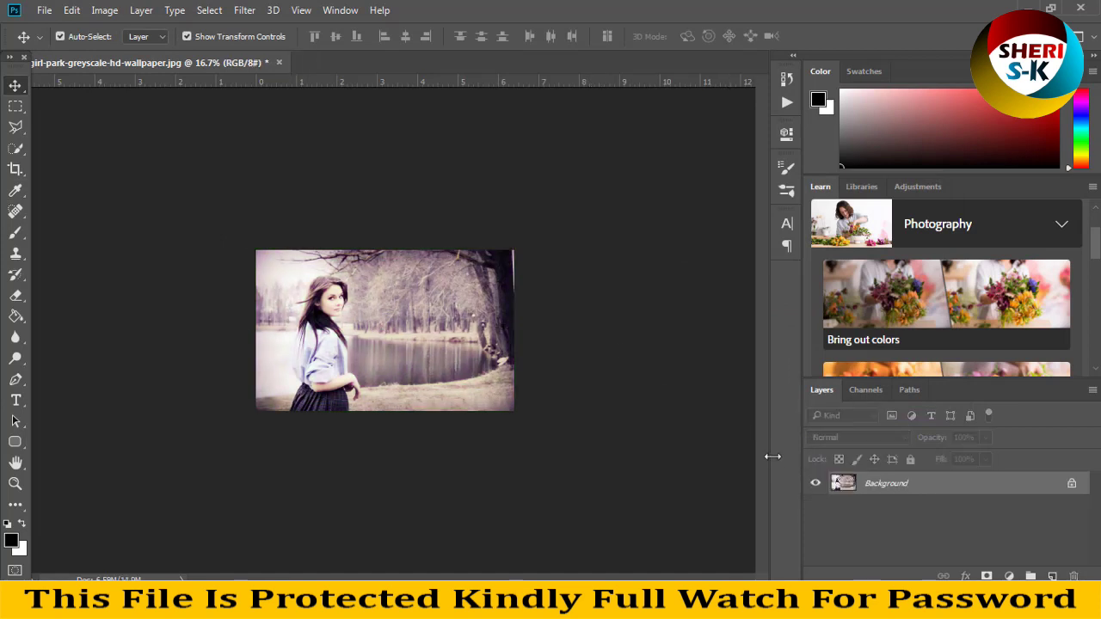
click(279, 62)
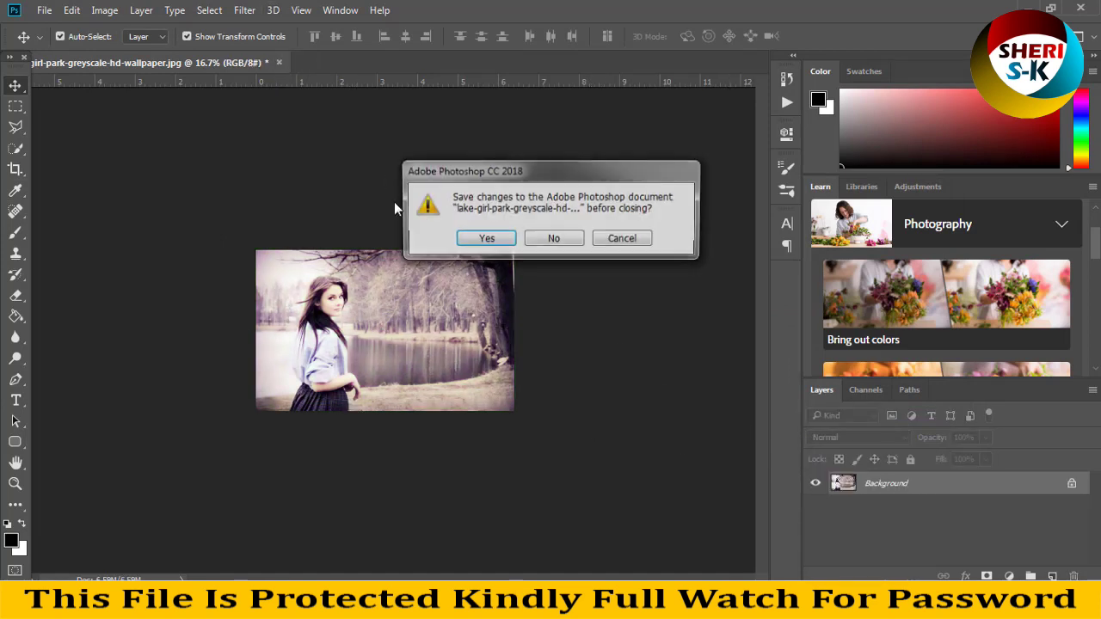
click(561, 239)
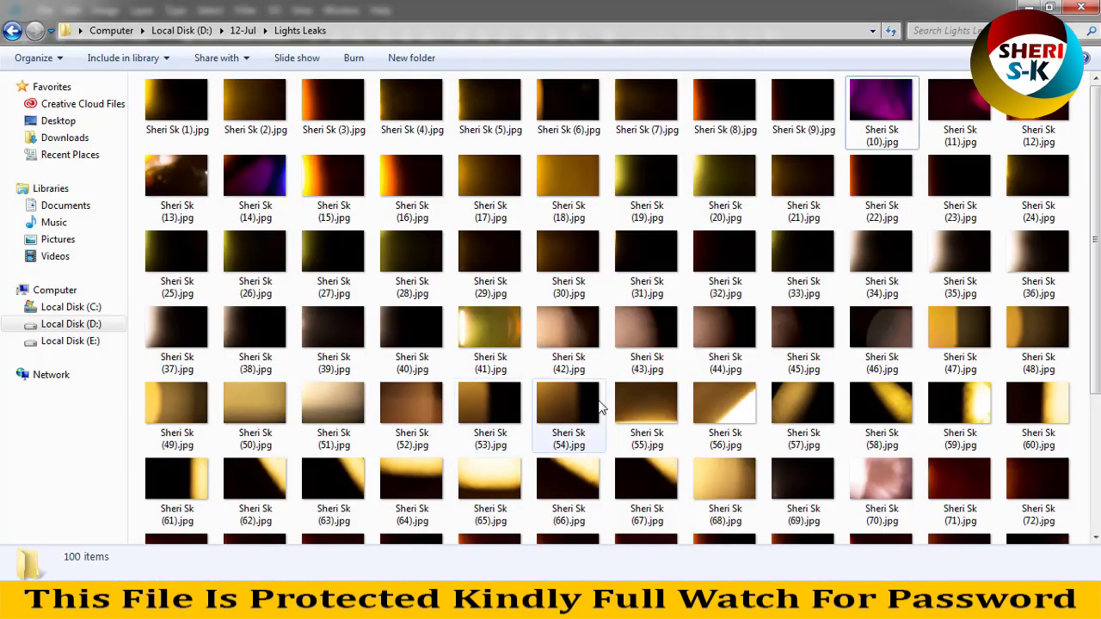
Step: Browse the light-leak photos and open Sheri Sk (12).jpg in Photoshop
click(662, 398)
click(563, 362)
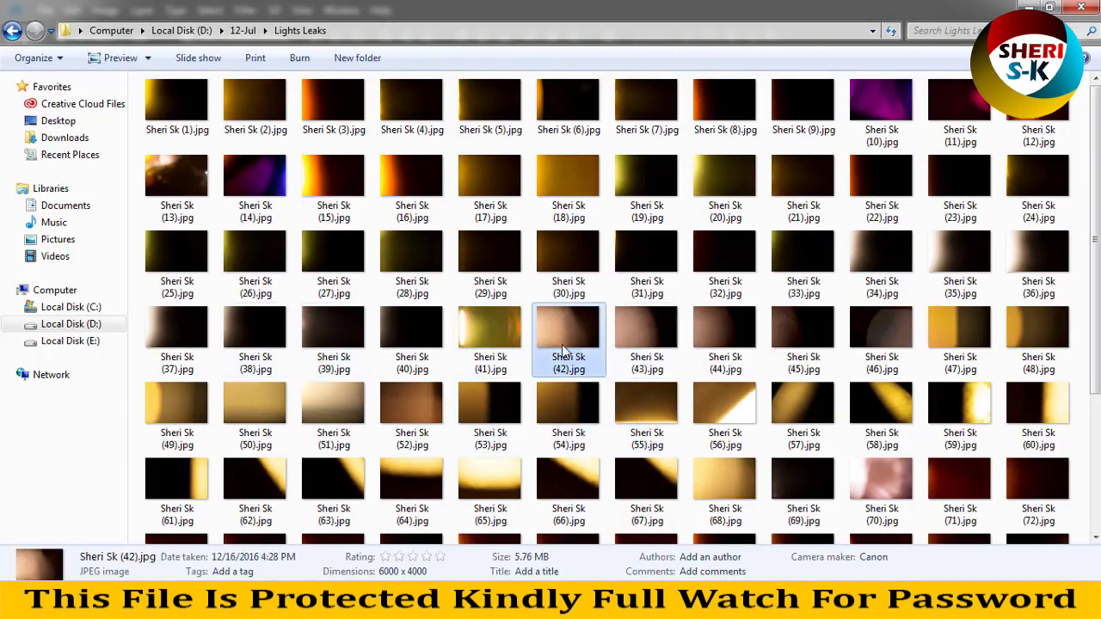
click(725, 123)
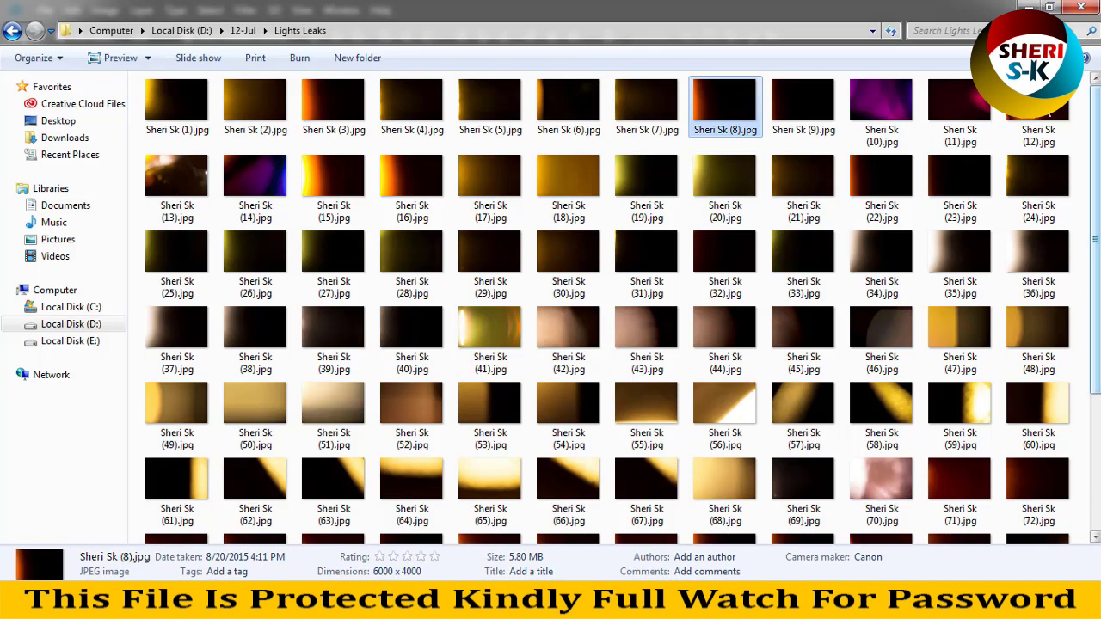
click(1034, 118)
right_click(1032, 119)
mouse_move(906, 238)
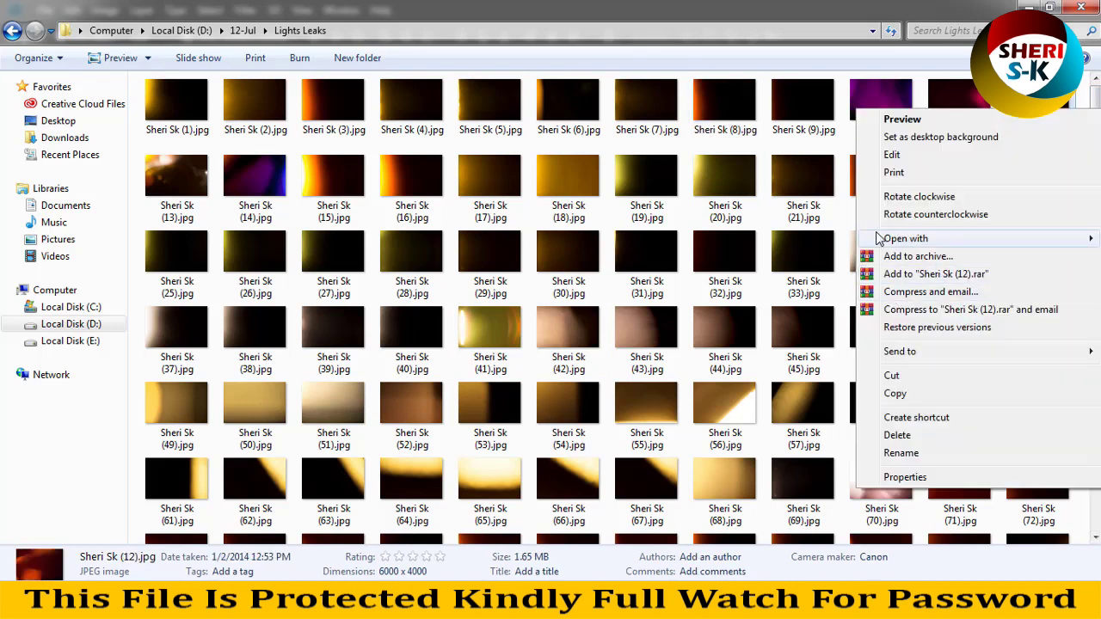
click(721, 257)
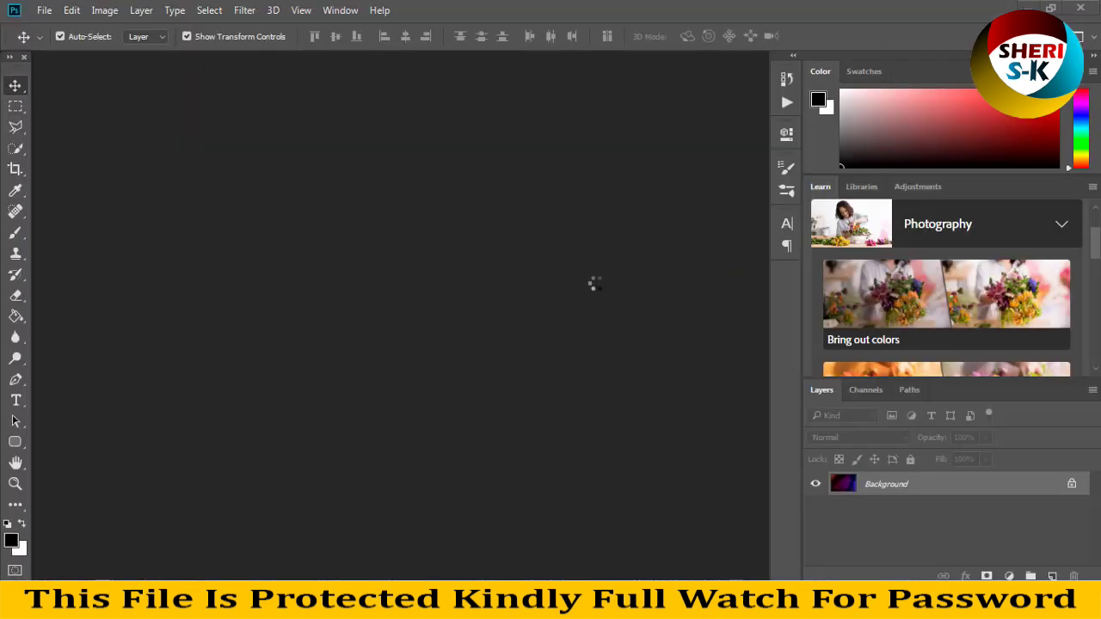
Step: Dismiss the crash report and close the purple leak document without saving
click(478, 311)
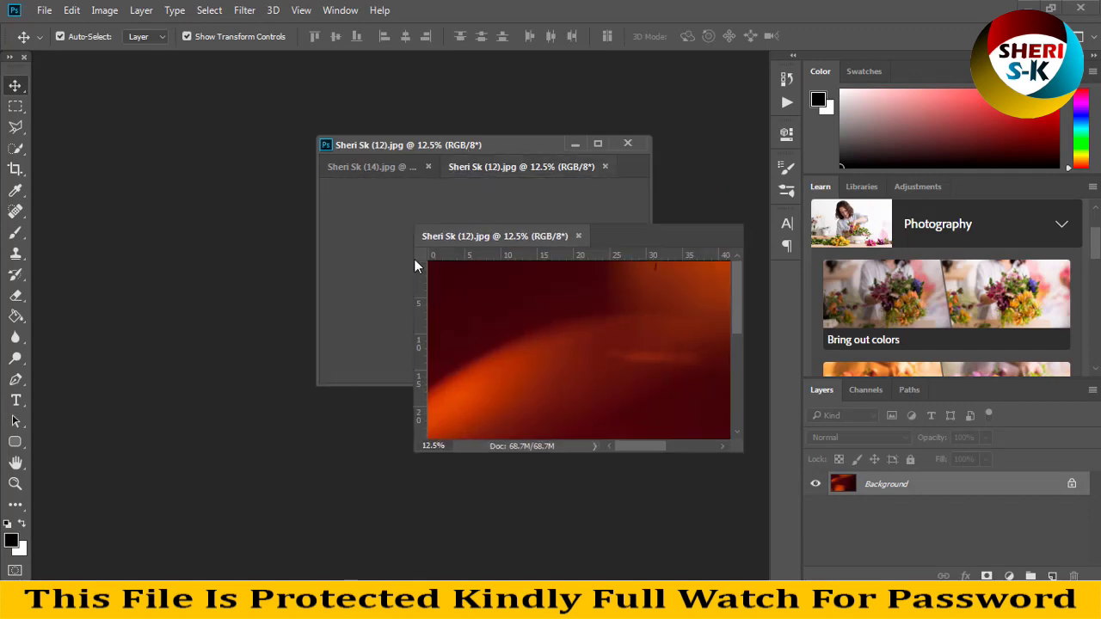
click(627, 143)
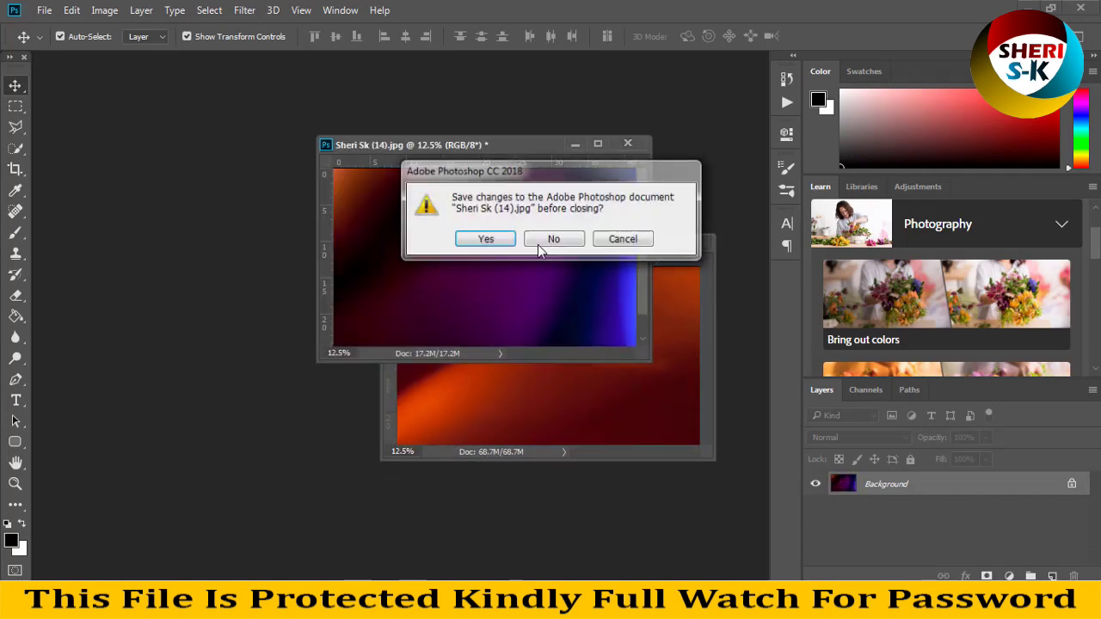
click(539, 247)
Step: Resize the orange Sheri Sk (12) leak to 2000 px wide
drag(513, 247, 287, 161)
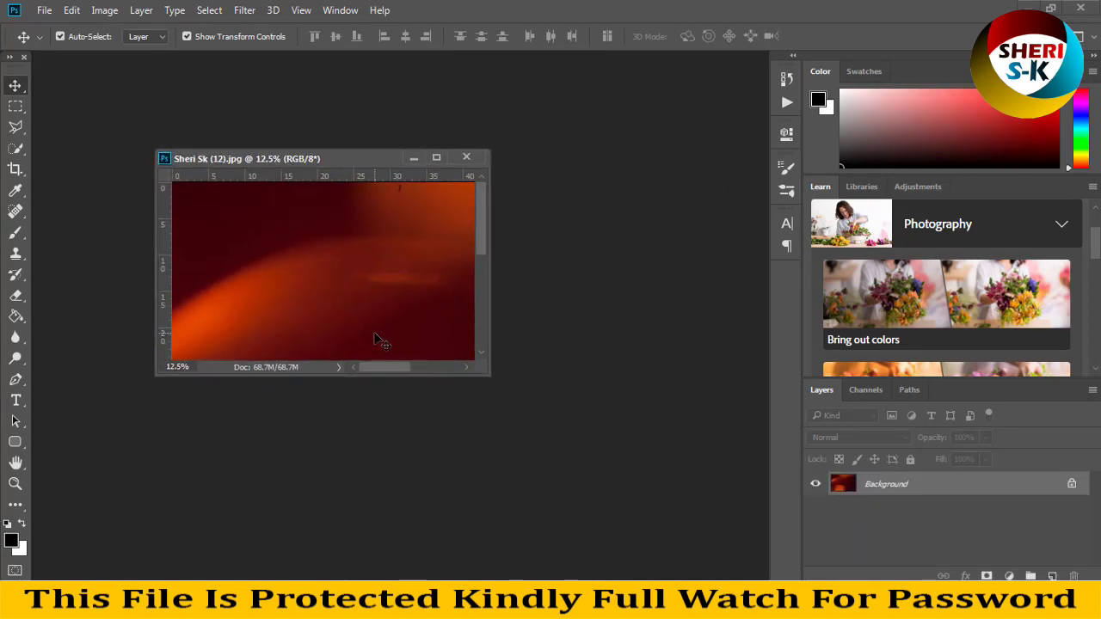
key(ctrl+minus)
key(ctrl+minus)
key(ctrl+minus)
right_click(362, 158)
click(394, 186)
text(2)
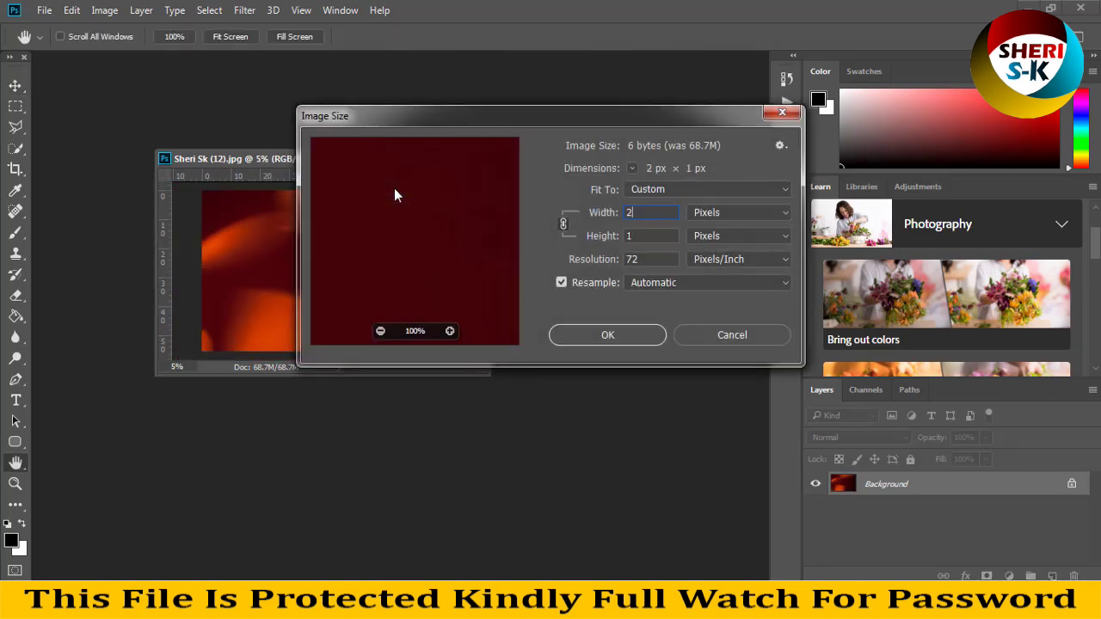
text(000)
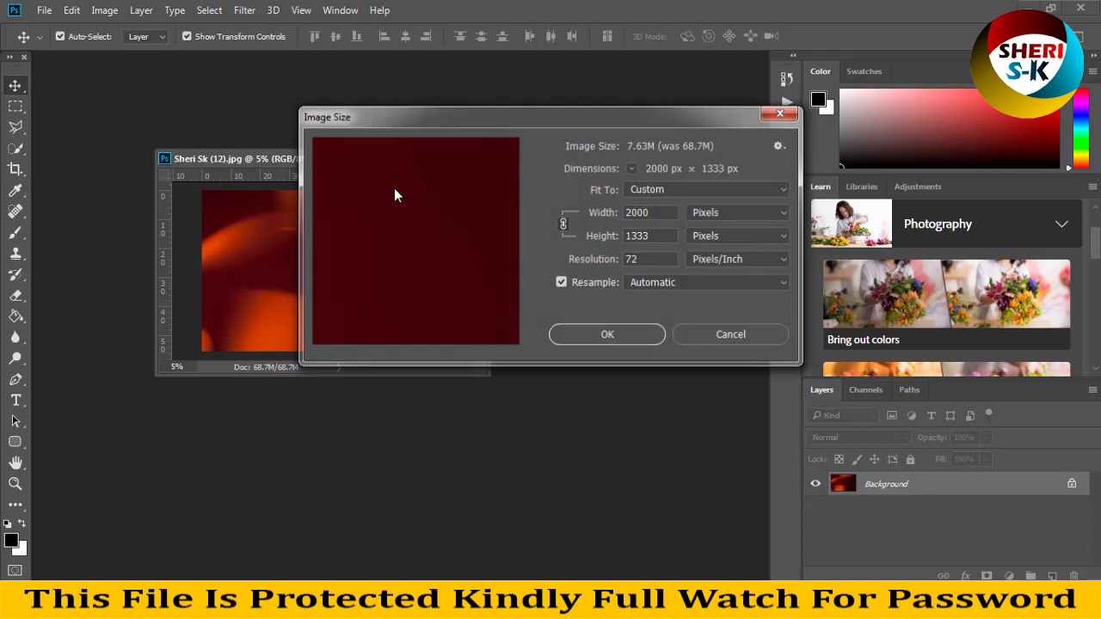
key(Return)
Step: Open lovely-girl-make-up-red-lips-fashion-hd-wallpaper.jpg from the Girls folder
click(42, 11)
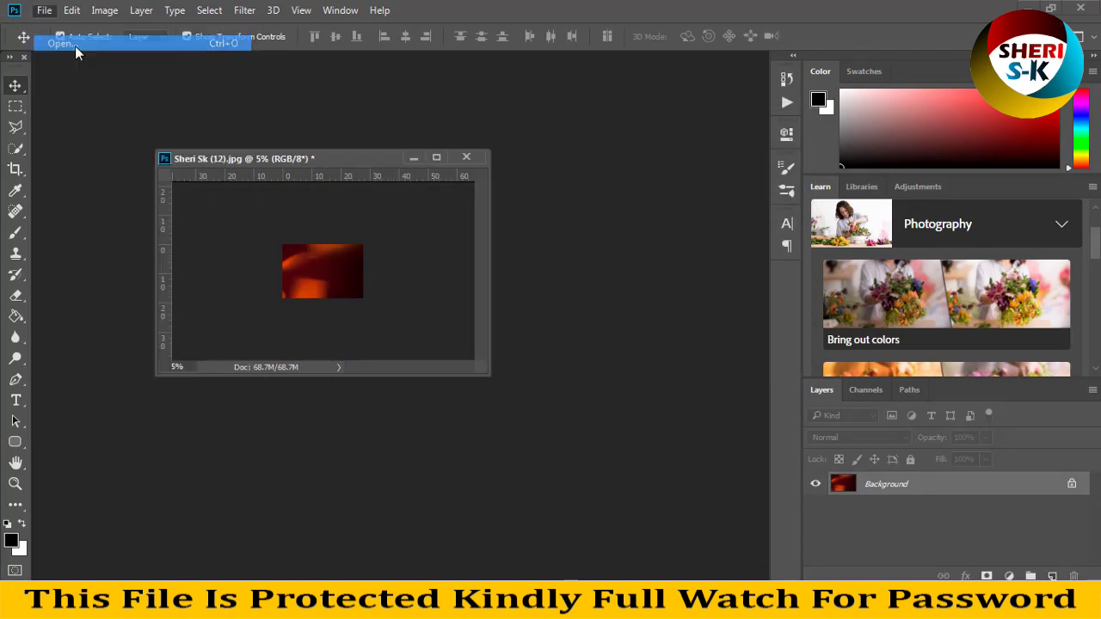
click(59, 45)
click(323, 176)
scroll(344, 185, down, 3)
scroll(352, 190, down, 3)
scroll(361, 194, down, 3)
scroll(378, 202, down, 3)
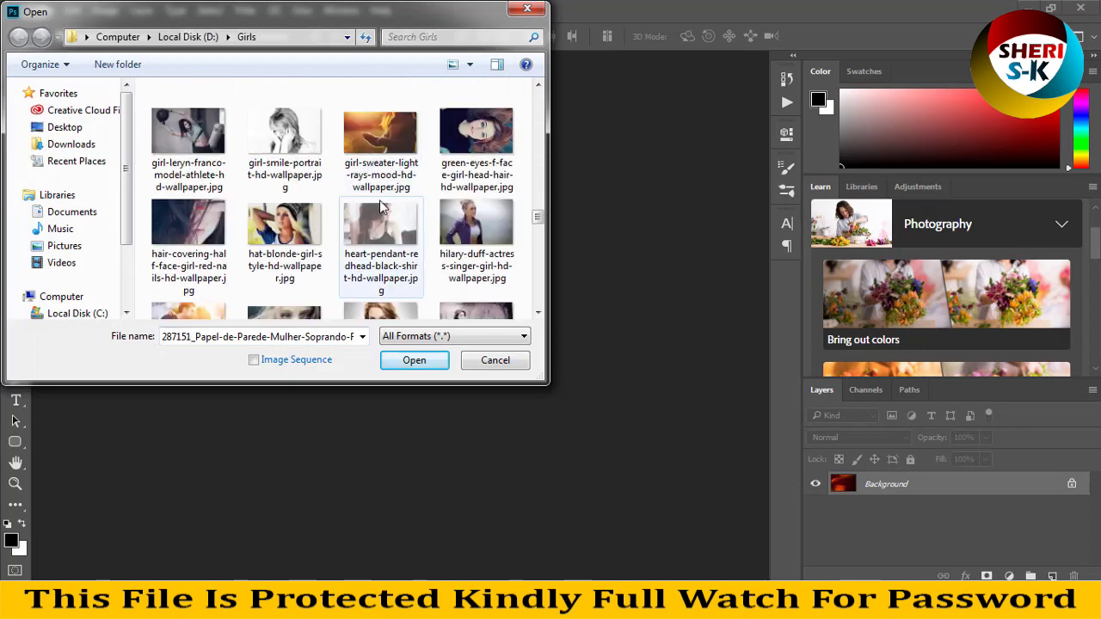
click(188, 224)
scroll(436, 248, down, 3)
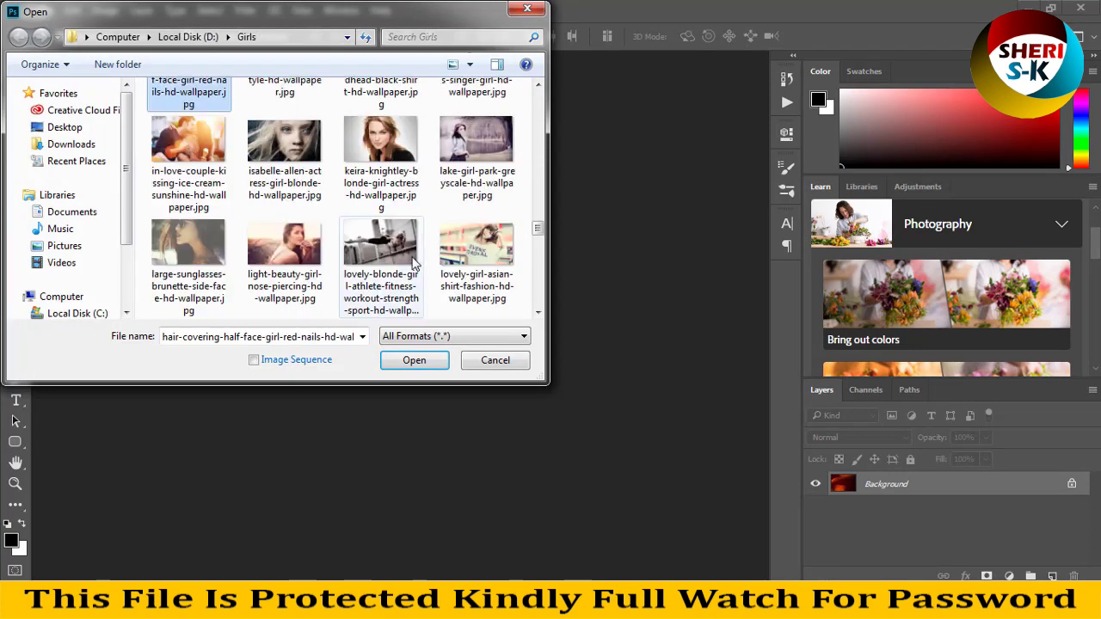
scroll(456, 213, down, 1)
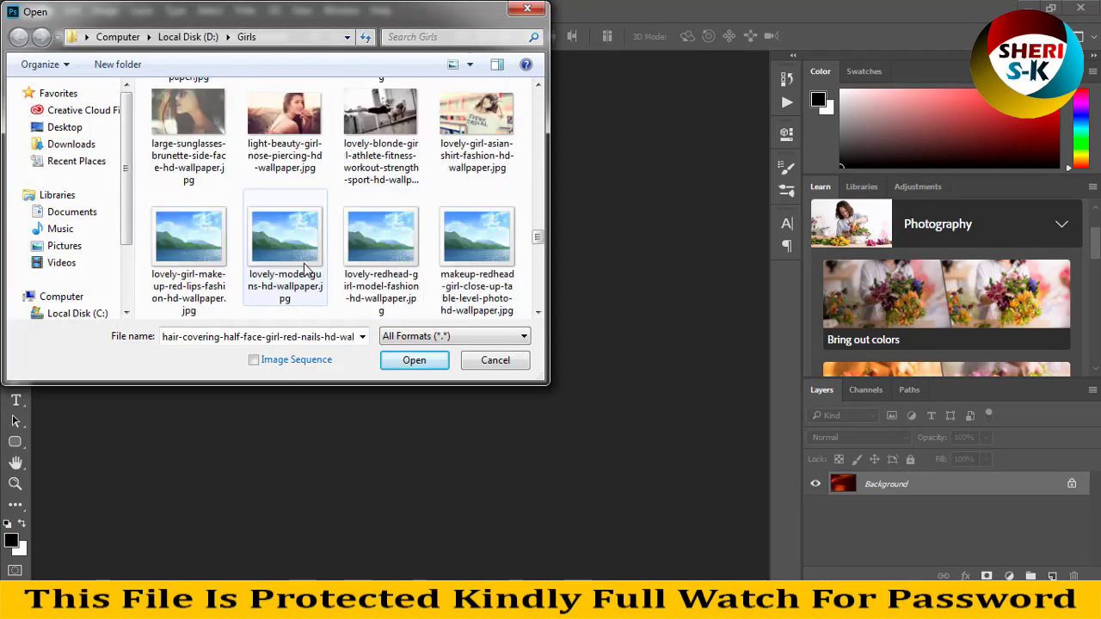
click(222, 280)
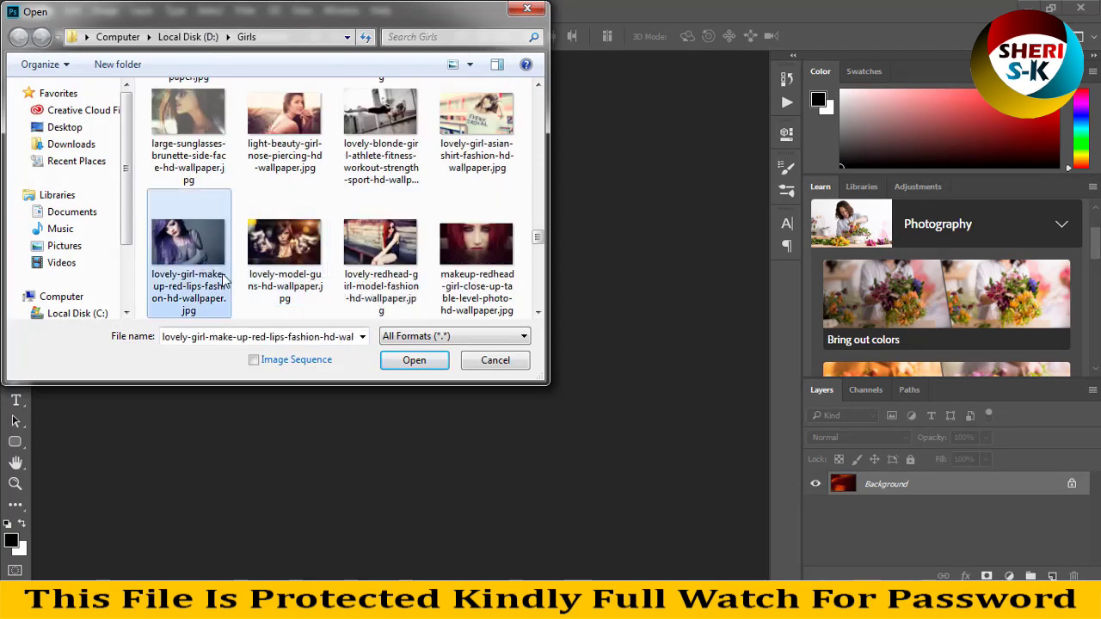
click(409, 362)
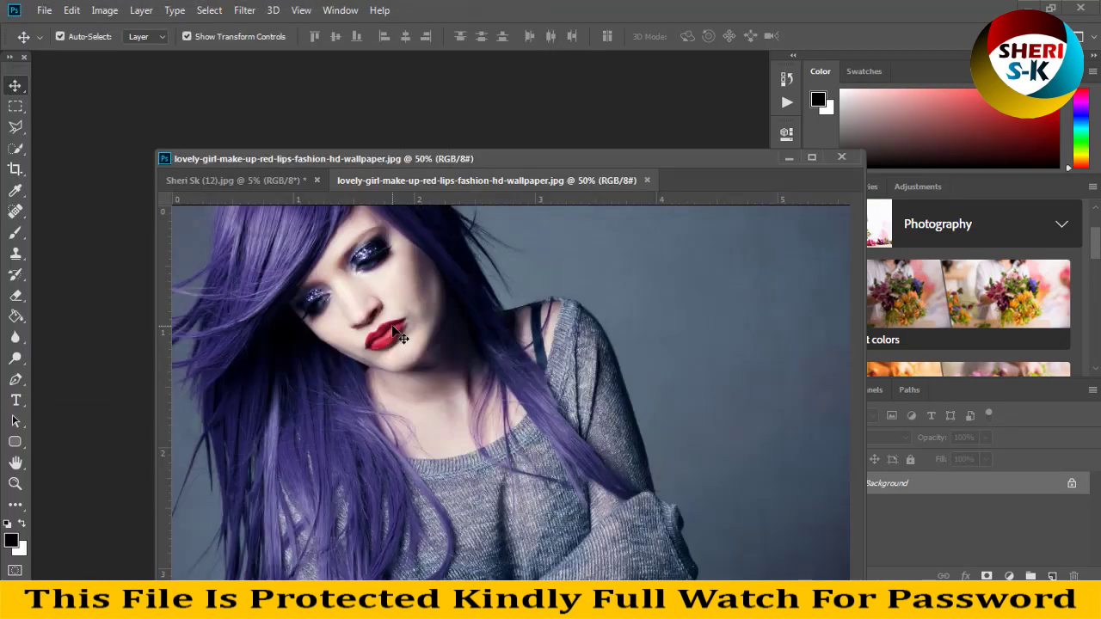
Step: Copy the orange leak onto the purple-haired portrait and set it to Screen blend mode
drag(534, 199, 499, 219)
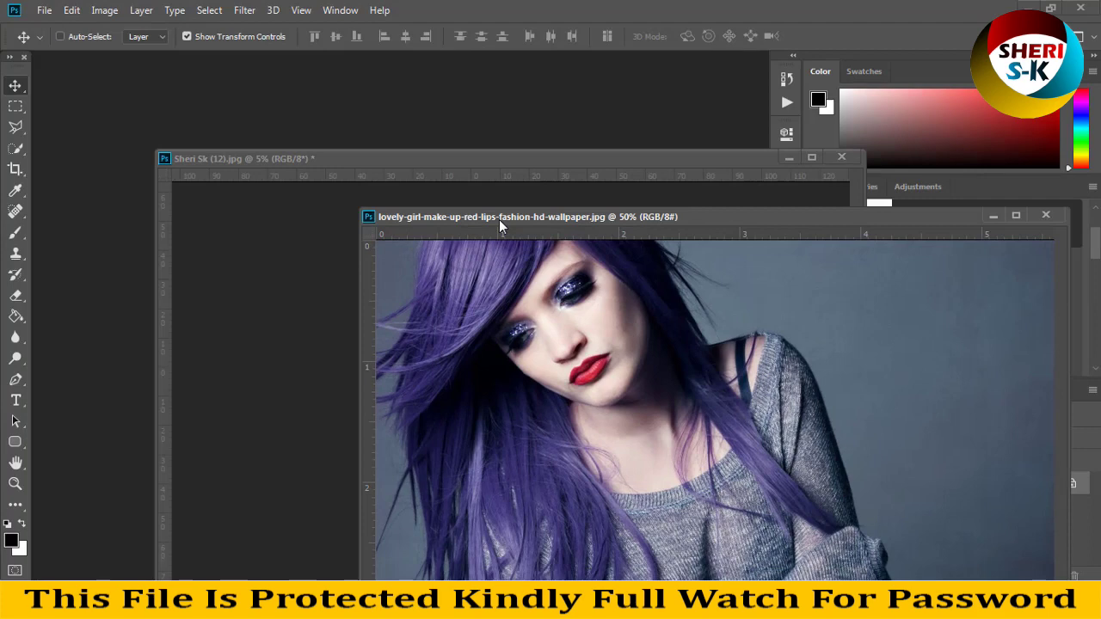
key(ctrl+minus)
key(ctrl+minus)
drag(422, 157, 222, 131)
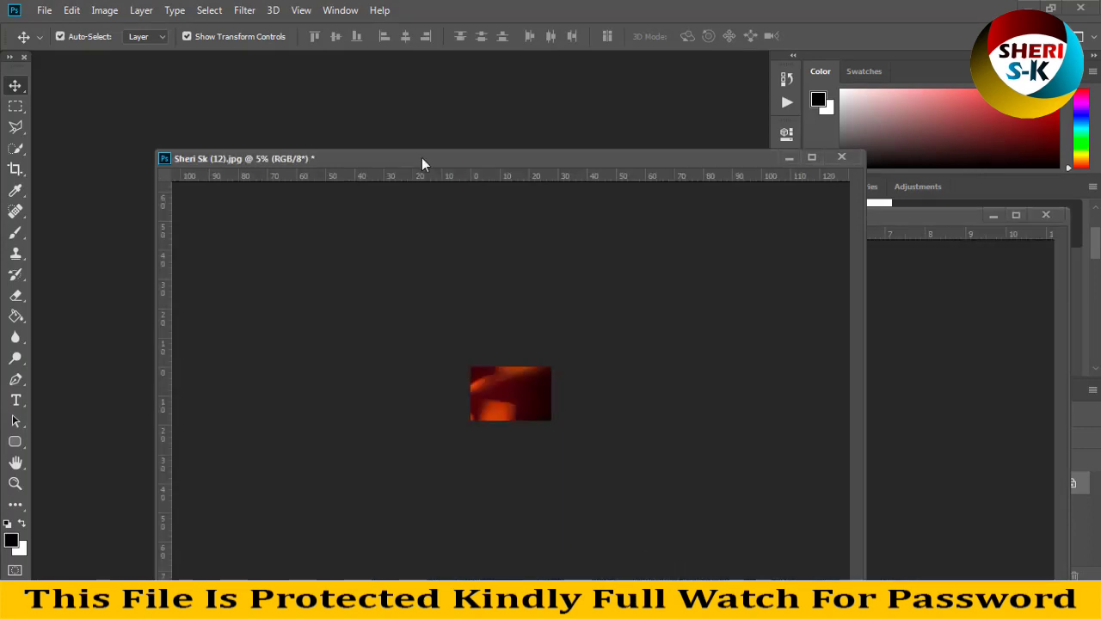
drag(305, 394, 658, 457)
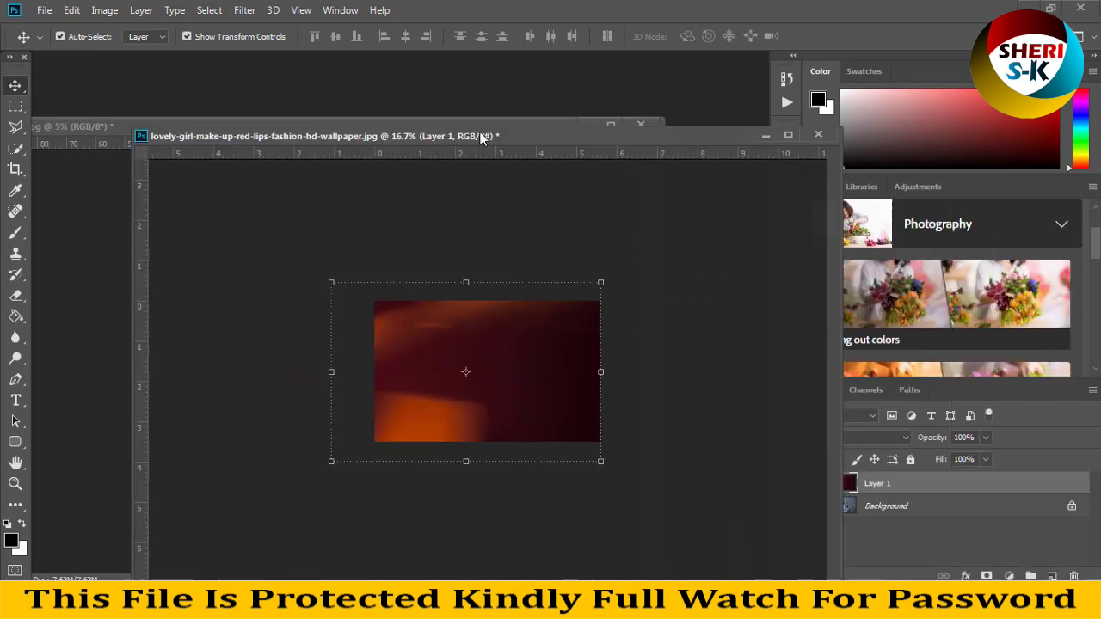
drag(707, 217, 482, 114)
click(875, 442)
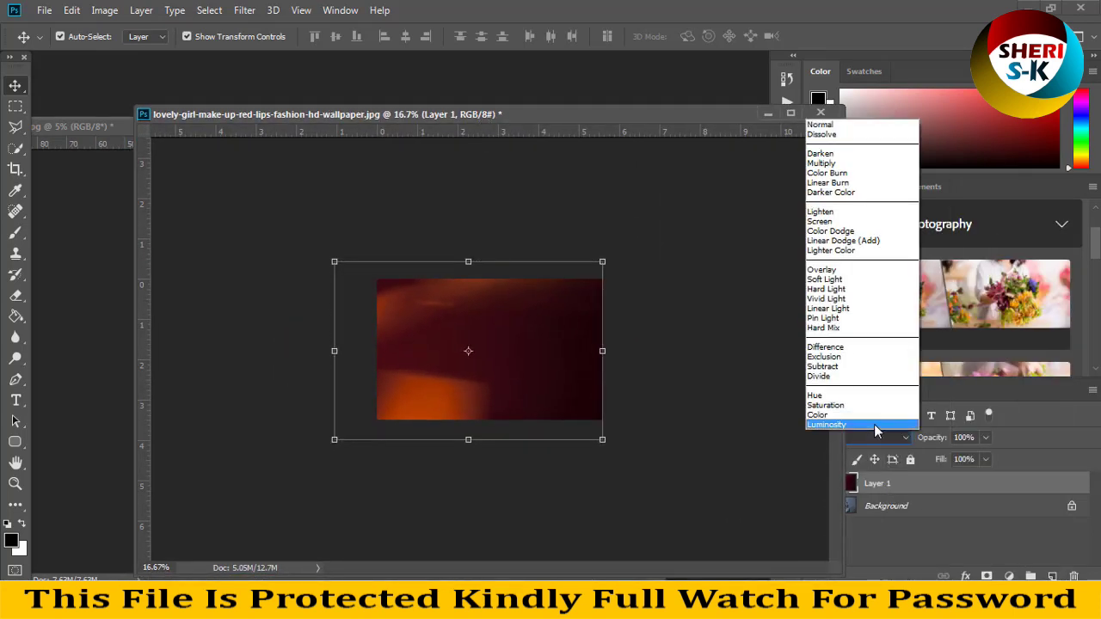
click(847, 220)
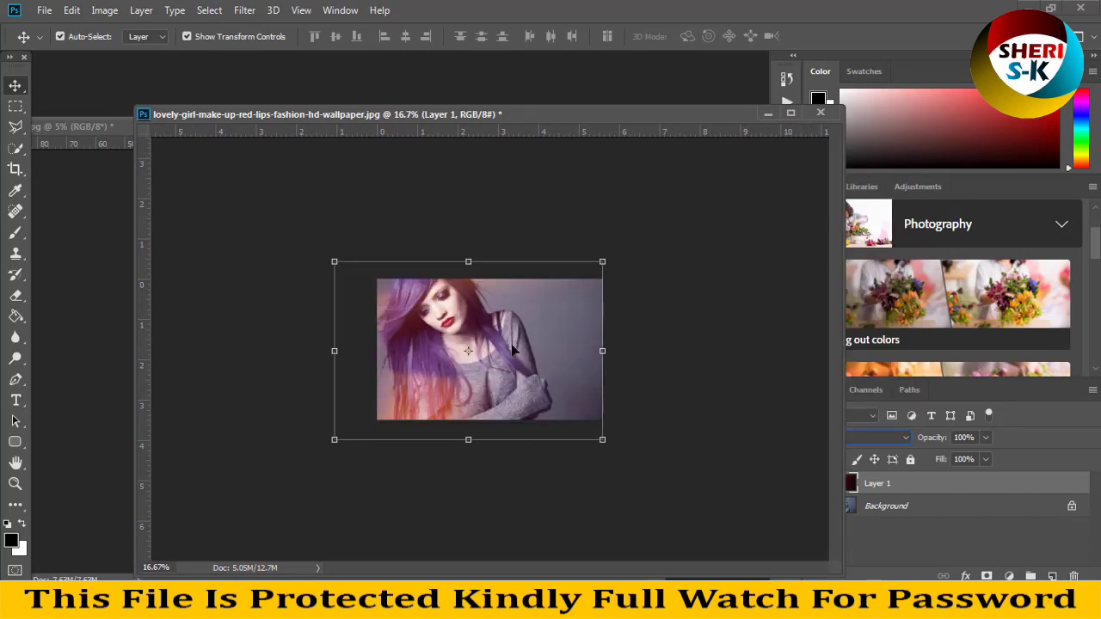
Step: Flip the leak horizontally and stretch it to cover the whole portrait
drag(602, 261, 589, 269)
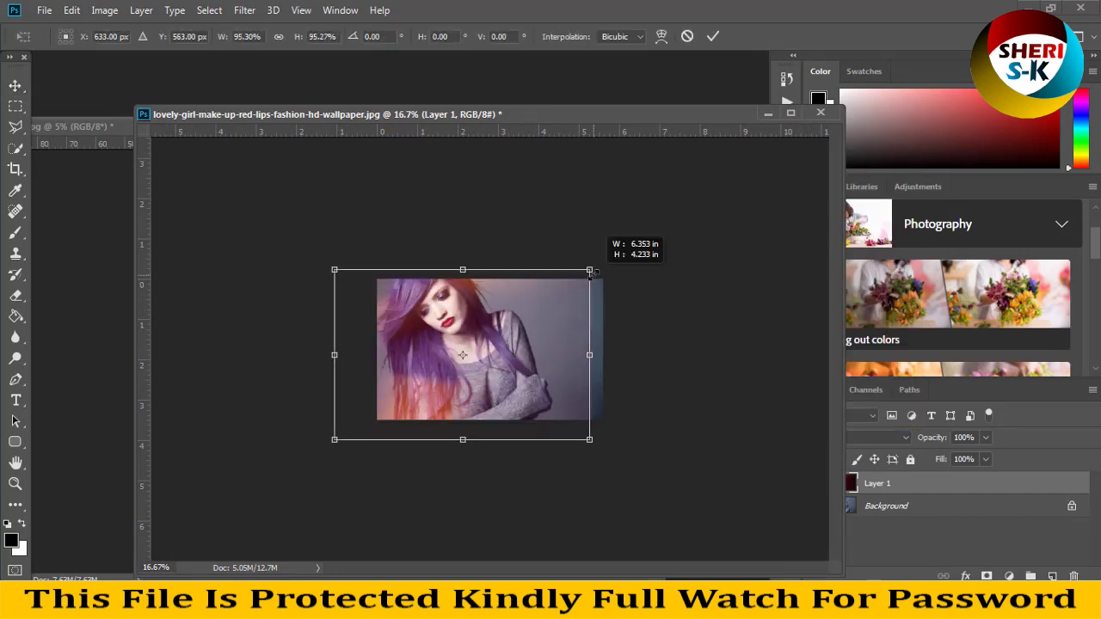
drag(334, 354, 726, 354)
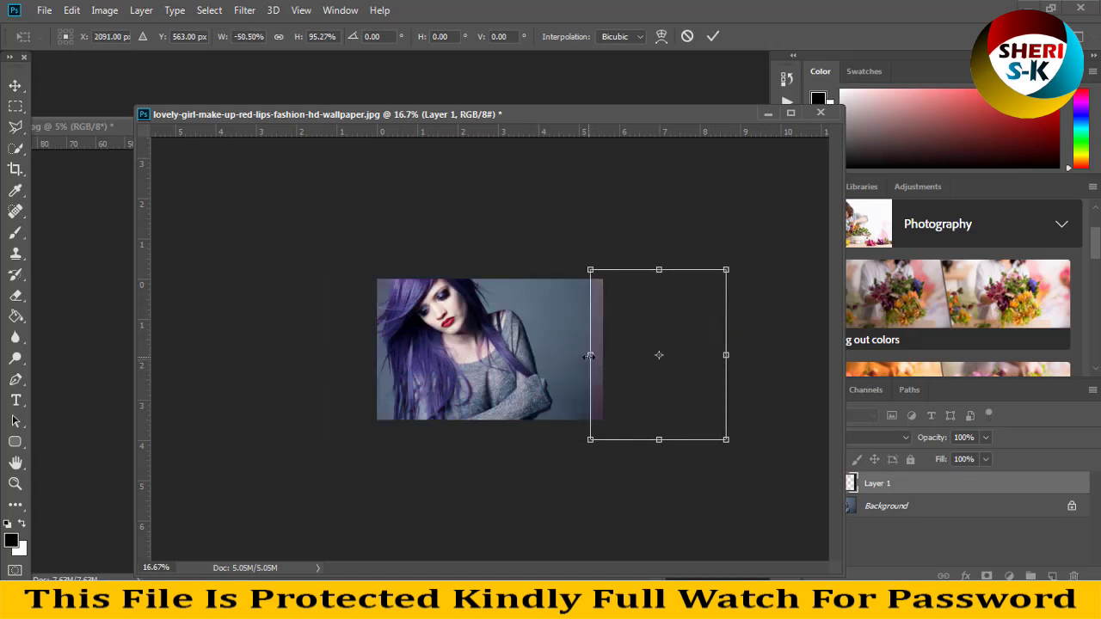
drag(589, 356, 497, 355)
drag(569, 346, 448, 346)
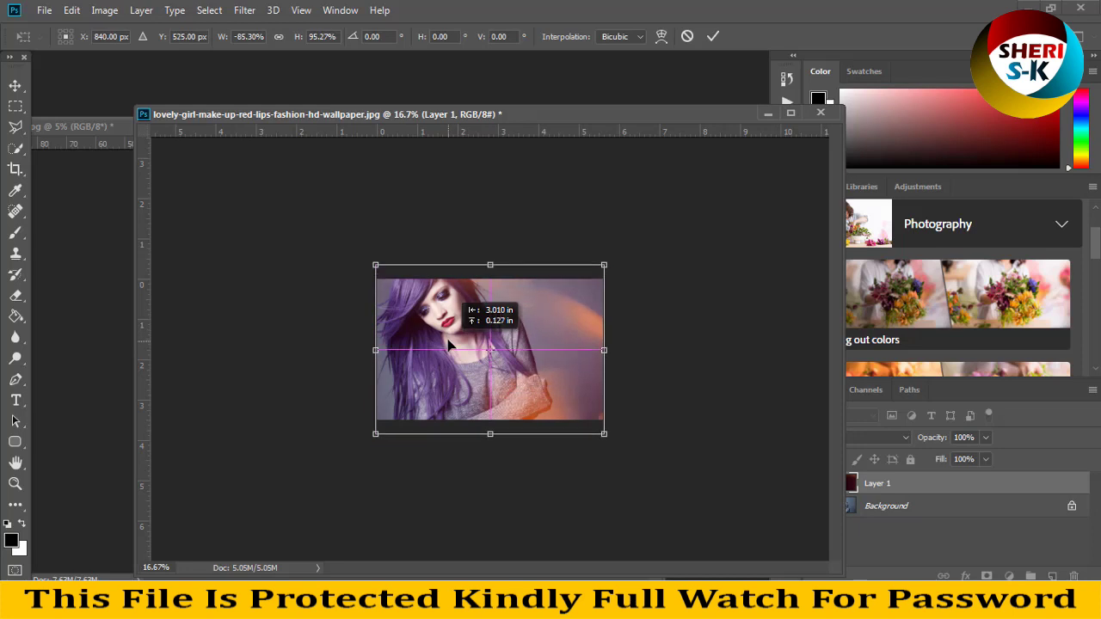
key(Return)
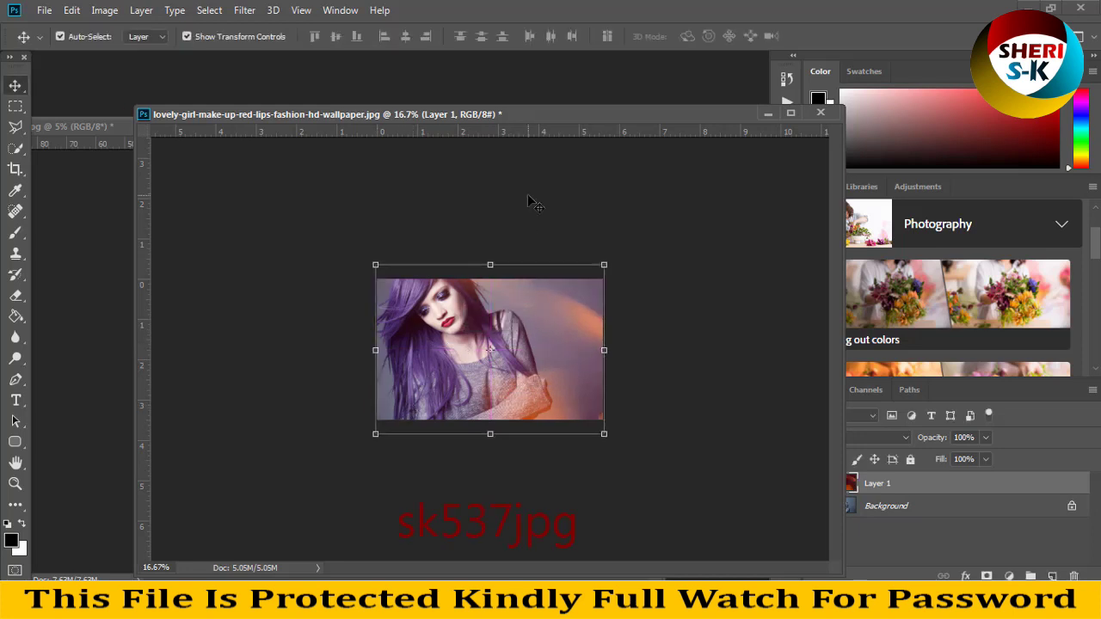
click(524, 213)
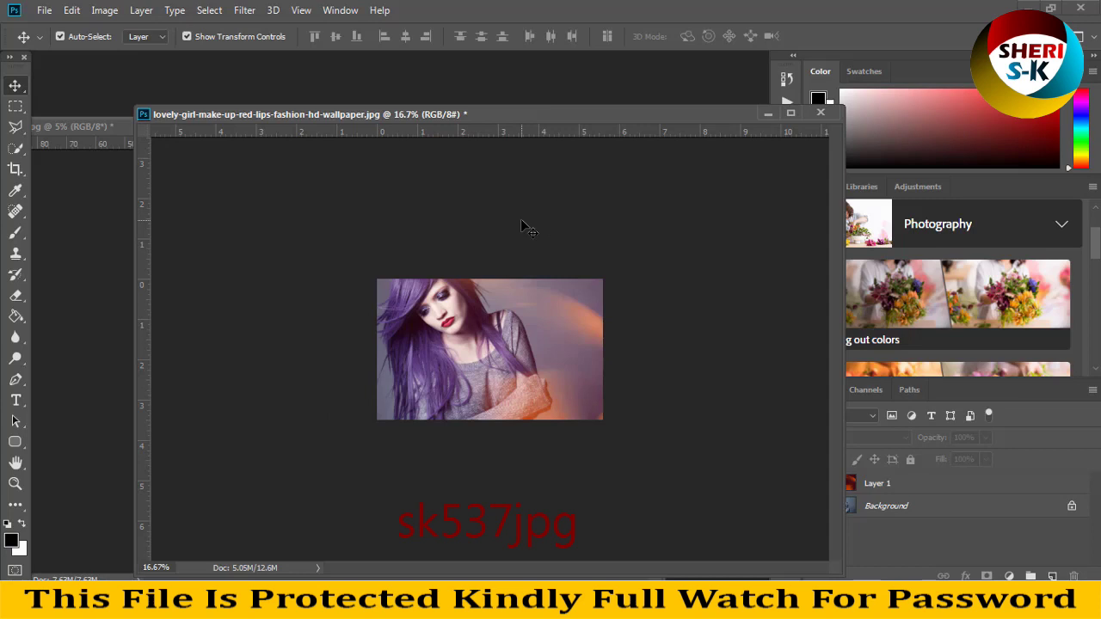
click(878, 484)
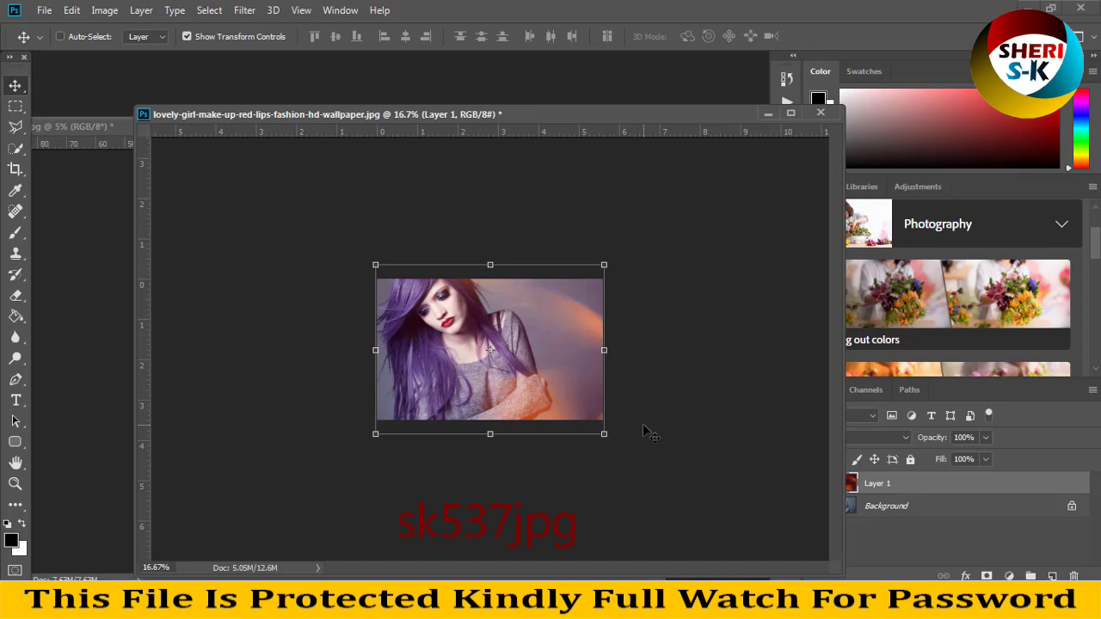
Step: Apply Hue/Saturation of hue −125, saturation −46, lightness −18 to turn the leak violet
key(ctrl+u)
drag(741, 284, 759, 282)
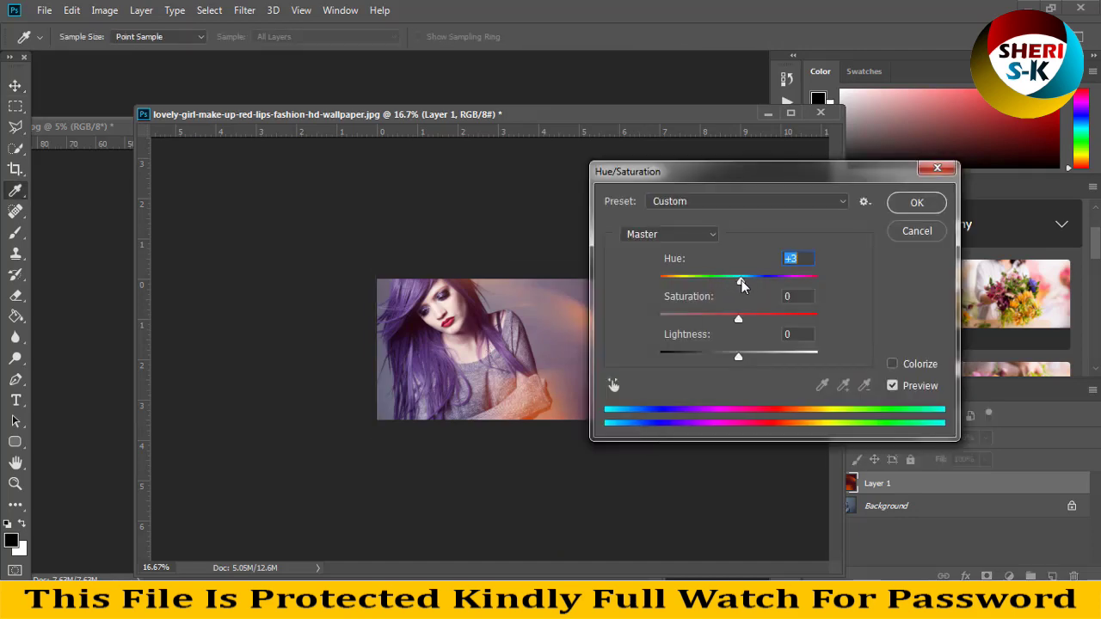
drag(744, 183, 950, 176)
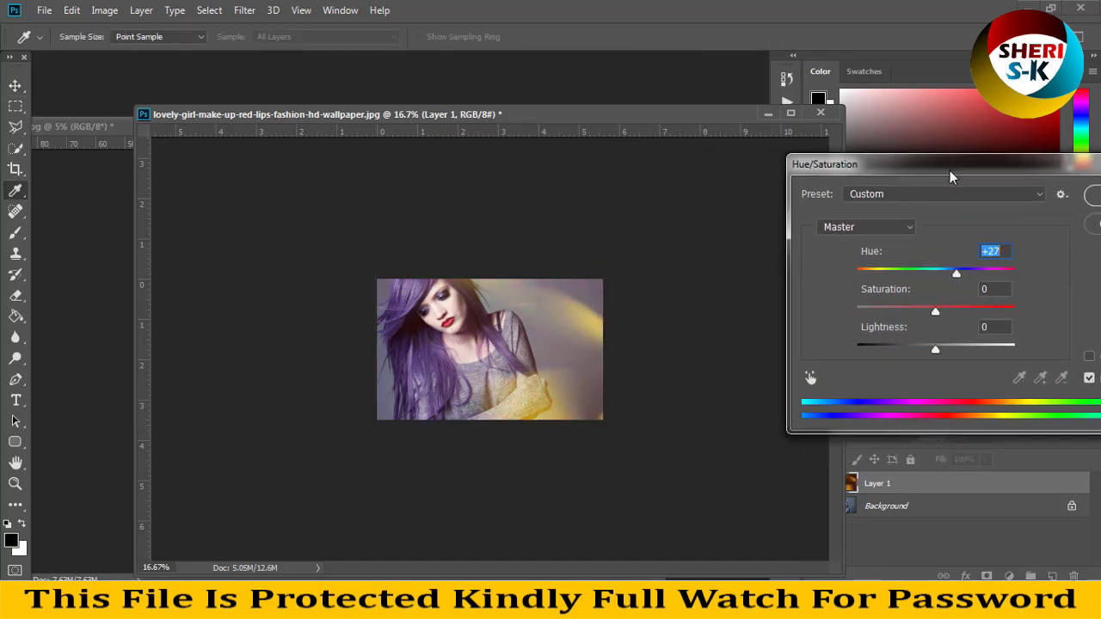
drag(965, 277, 1028, 278)
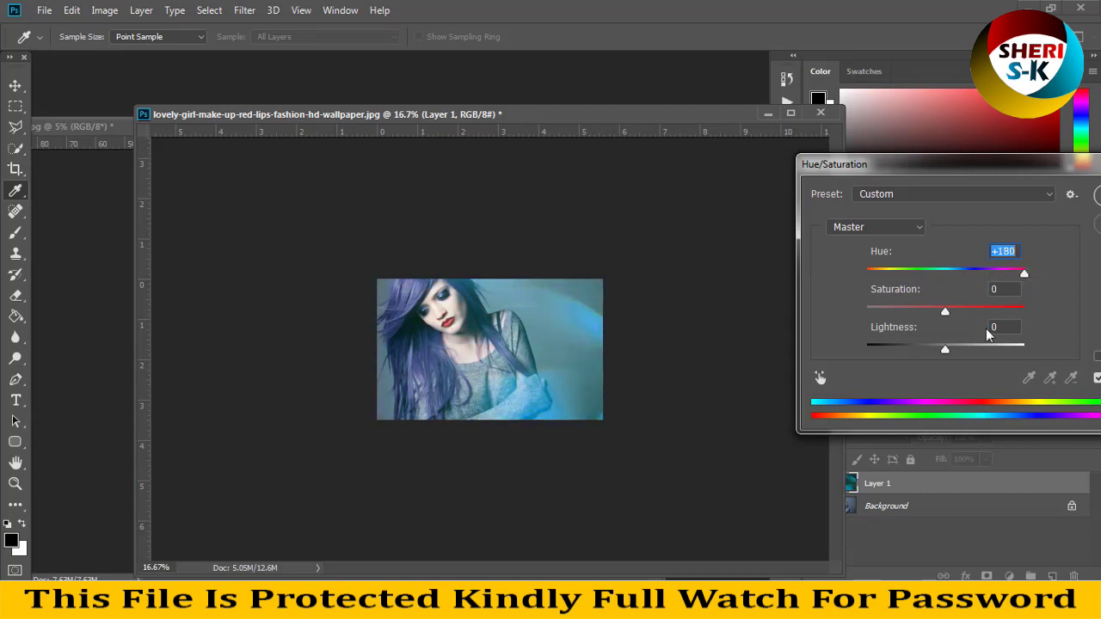
drag(945, 313, 905, 313)
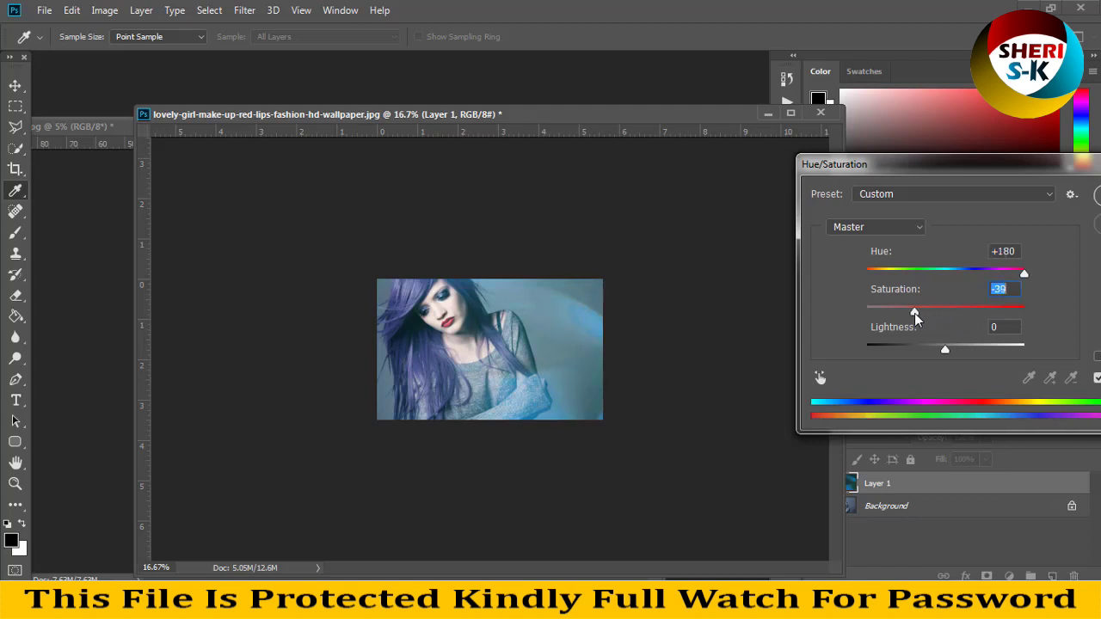
mouse_move(905, 313)
mouse_down()
mouse_move(925, 313)
mouse_move(909, 313)
mouse_up()
mouse_move(945, 351)
mouse_down()
mouse_move(896, 351)
mouse_move(930, 351)
mouse_up()
mouse_move(928, 273)
mouse_down()
mouse_move(878, 274)
mouse_move(889, 279)
mouse_up()
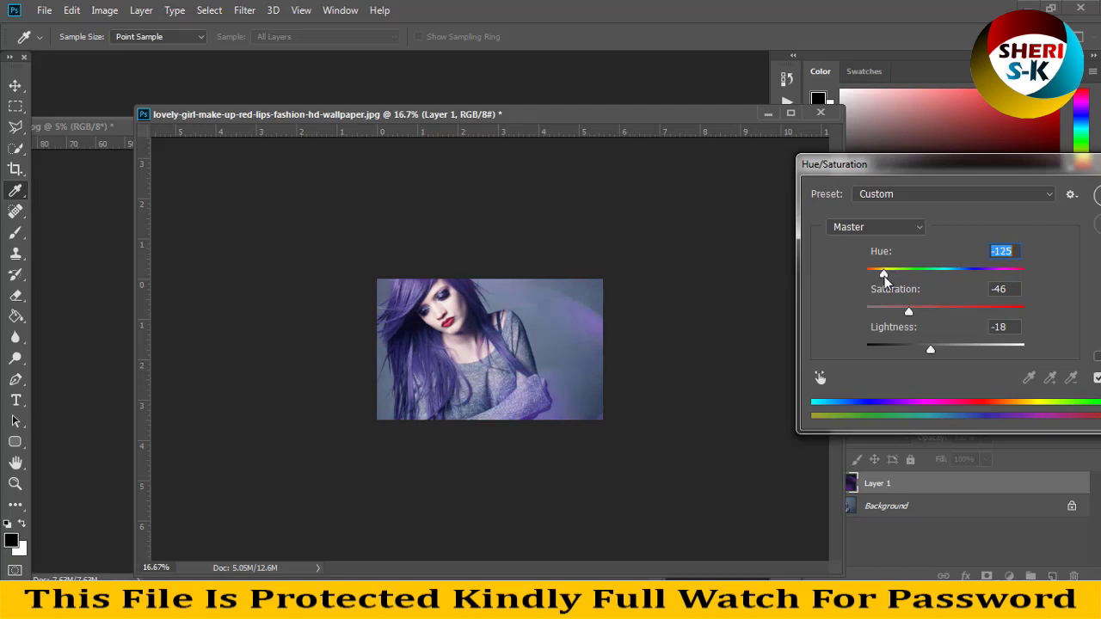
key(Return)
key(v)
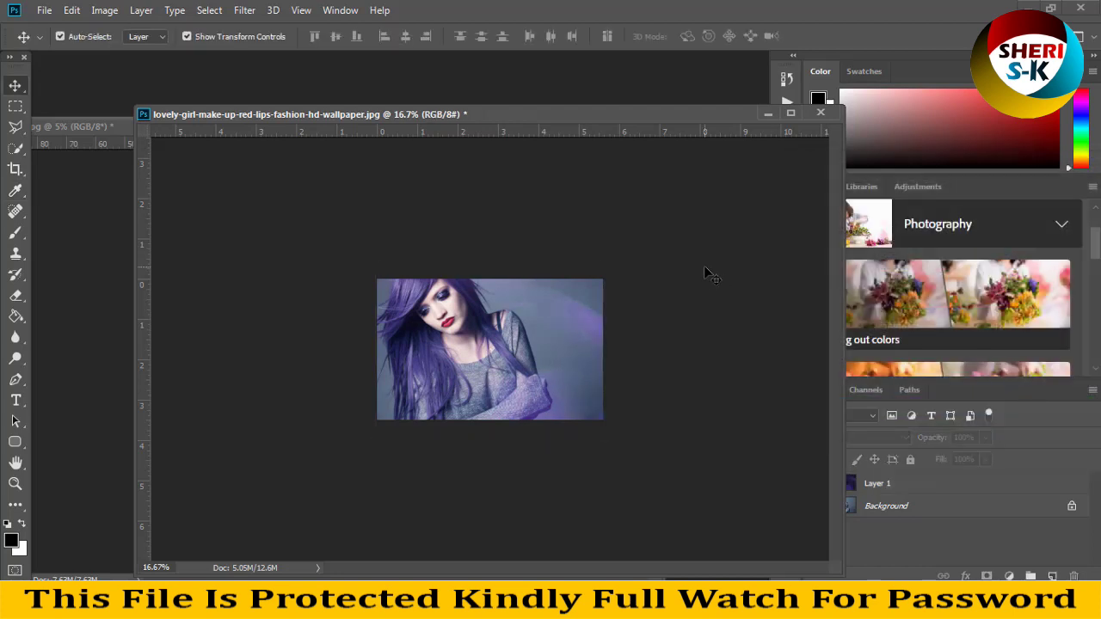